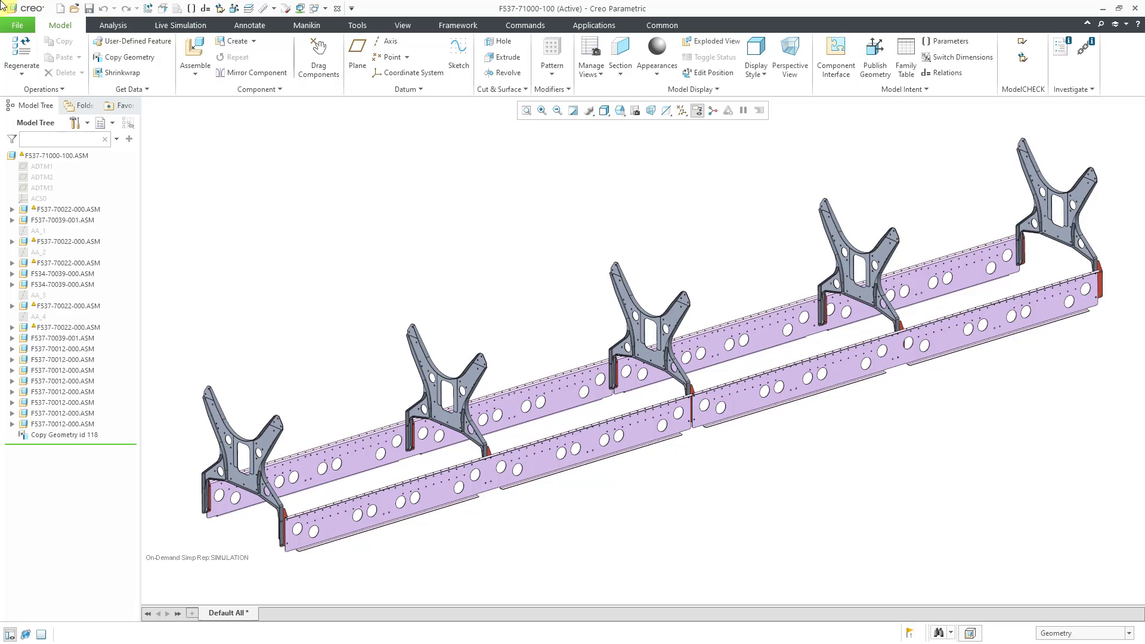
# Switch to the Ansys Simulation environment from the Applications tab.
pyautogui.click(594, 26)
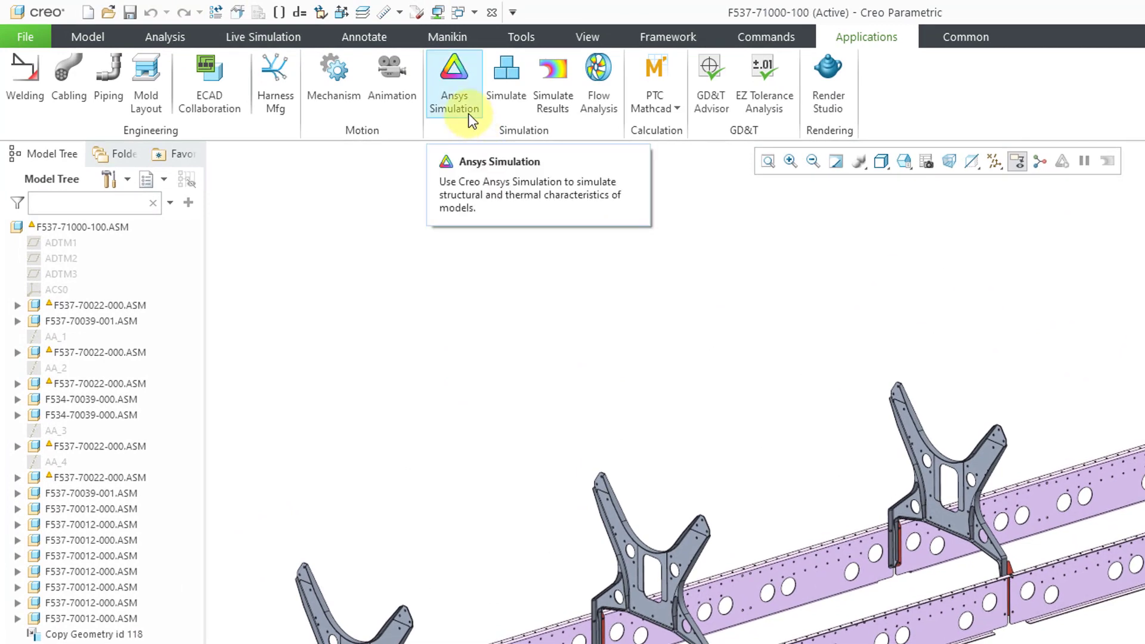
pyautogui.click(467, 114)
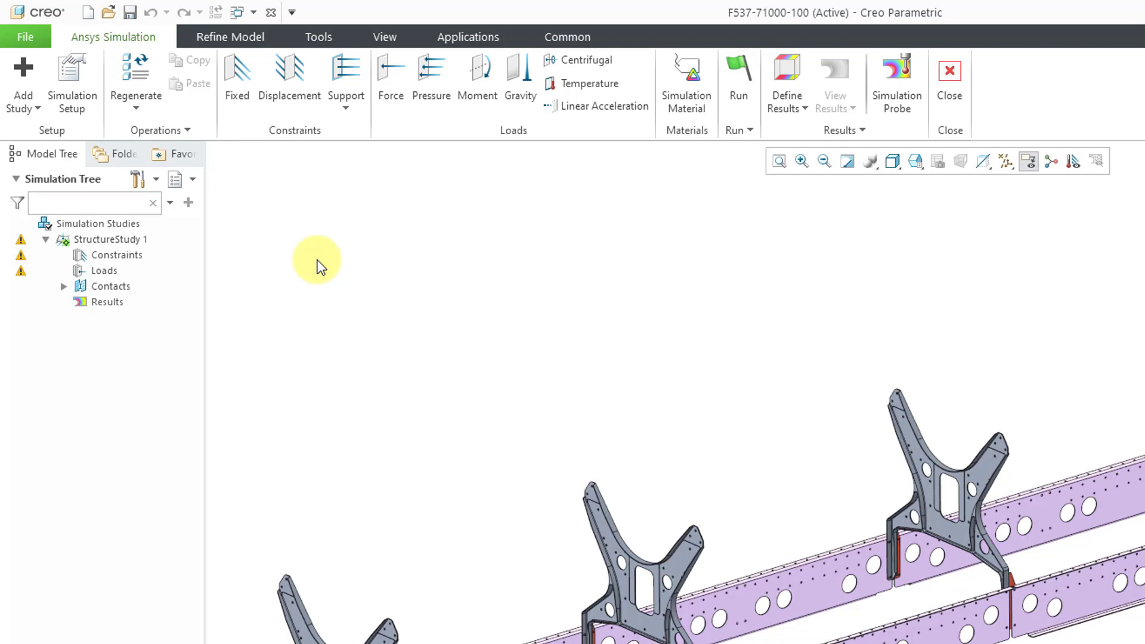
# Add a new Modal study and advance to its setup page with automatic contacts detection on.
pyautogui.click(27, 110)
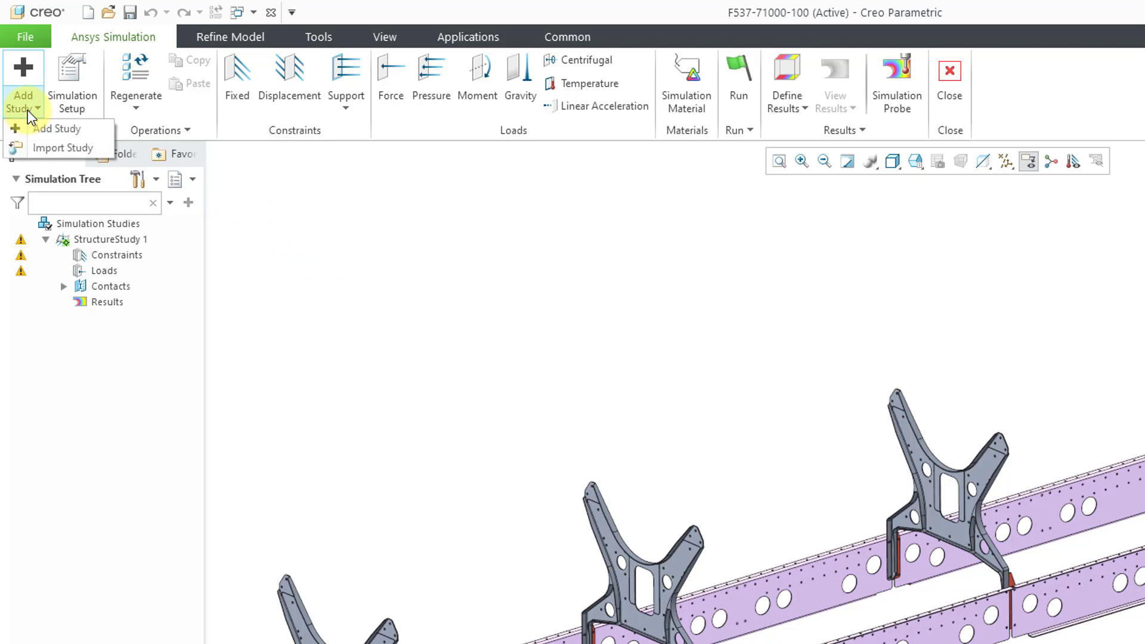
pyautogui.click(52, 131)
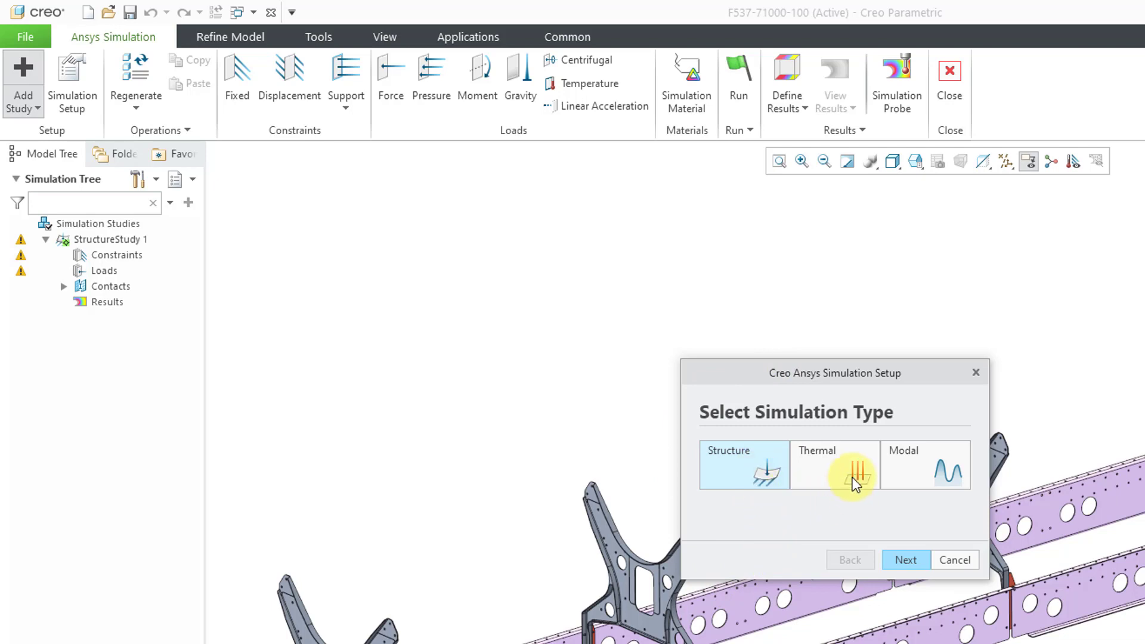
pyautogui.click(939, 474)
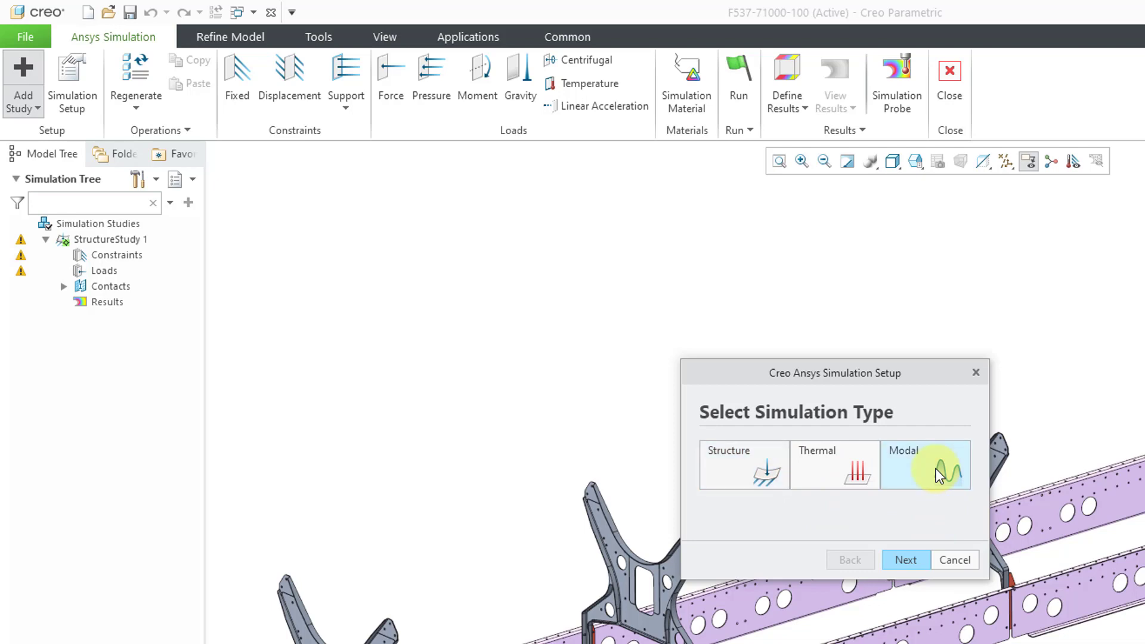
pyautogui.click(905, 560)
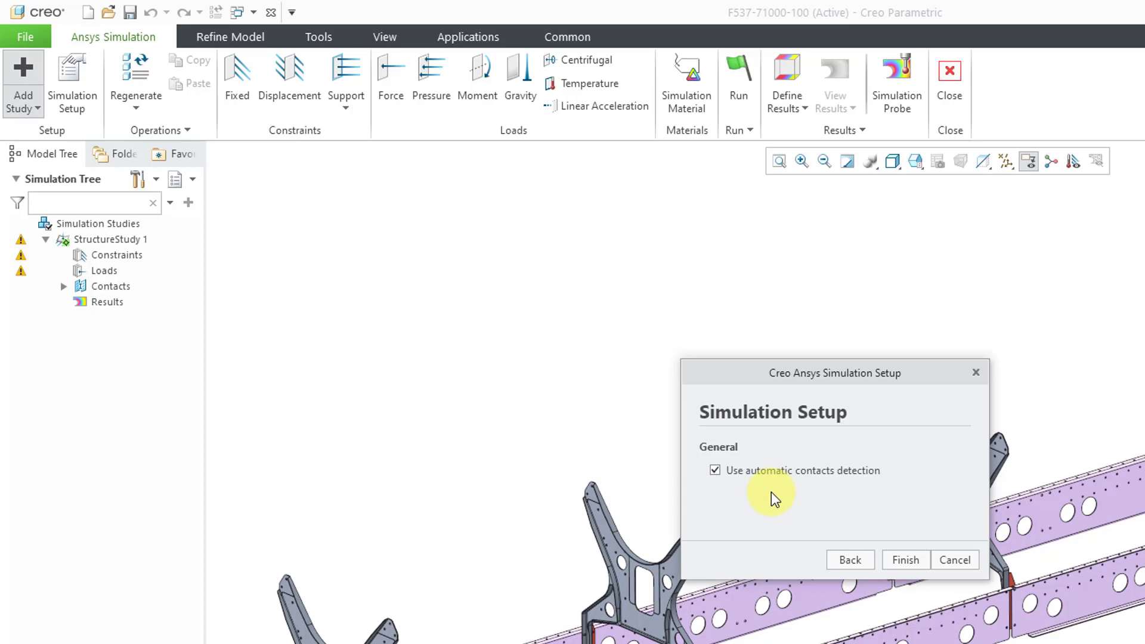
# Finish ModalStudy 1, review its 272 bonded contacts, and turn on simulation symbols display.
pyautogui.click(903, 560)
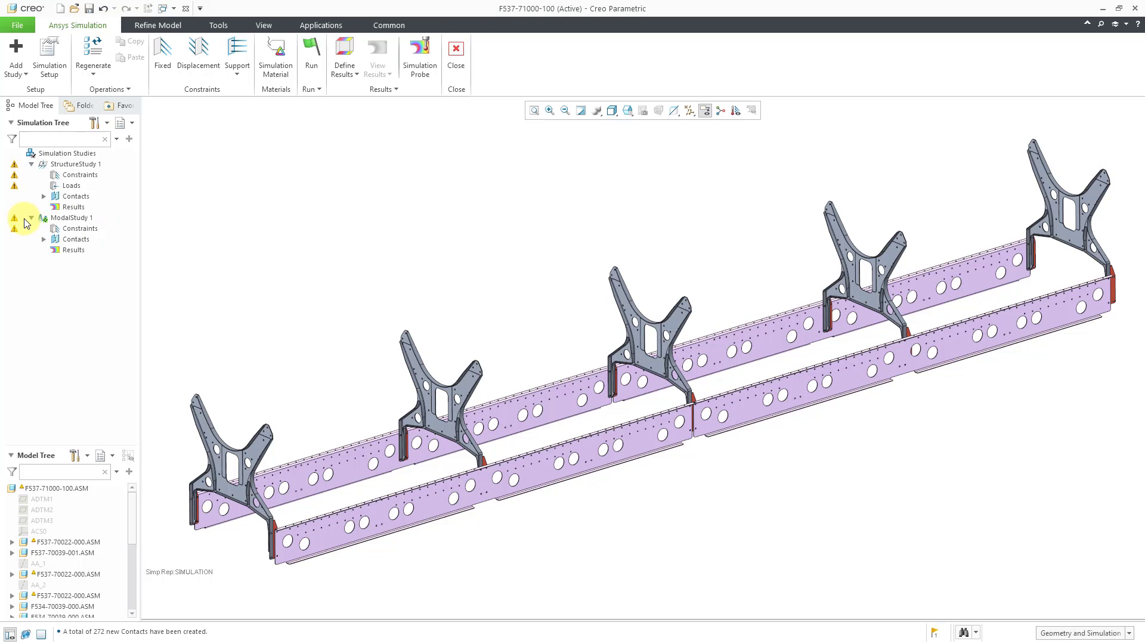
pyautogui.moveTo(15, 221)
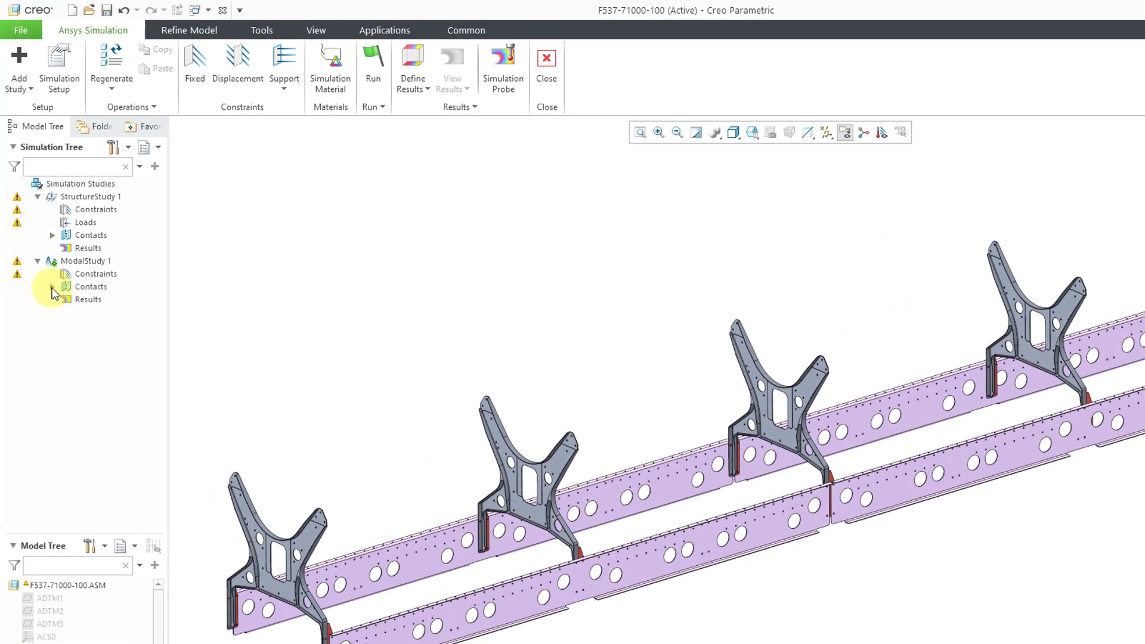
pyautogui.click(52, 287)
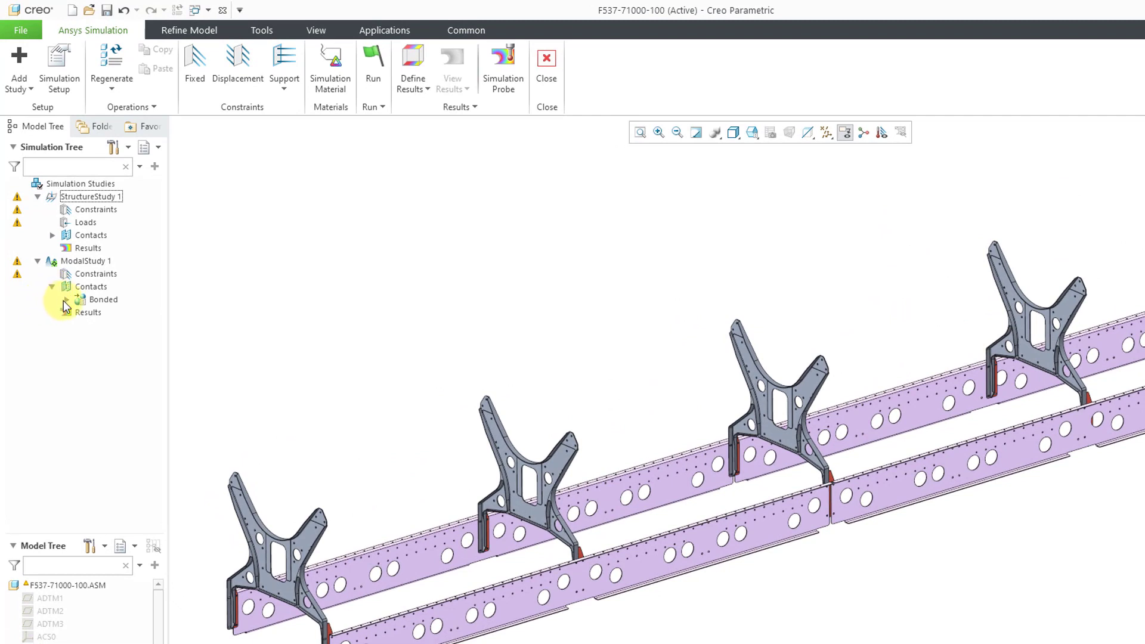
pyautogui.click(67, 300)
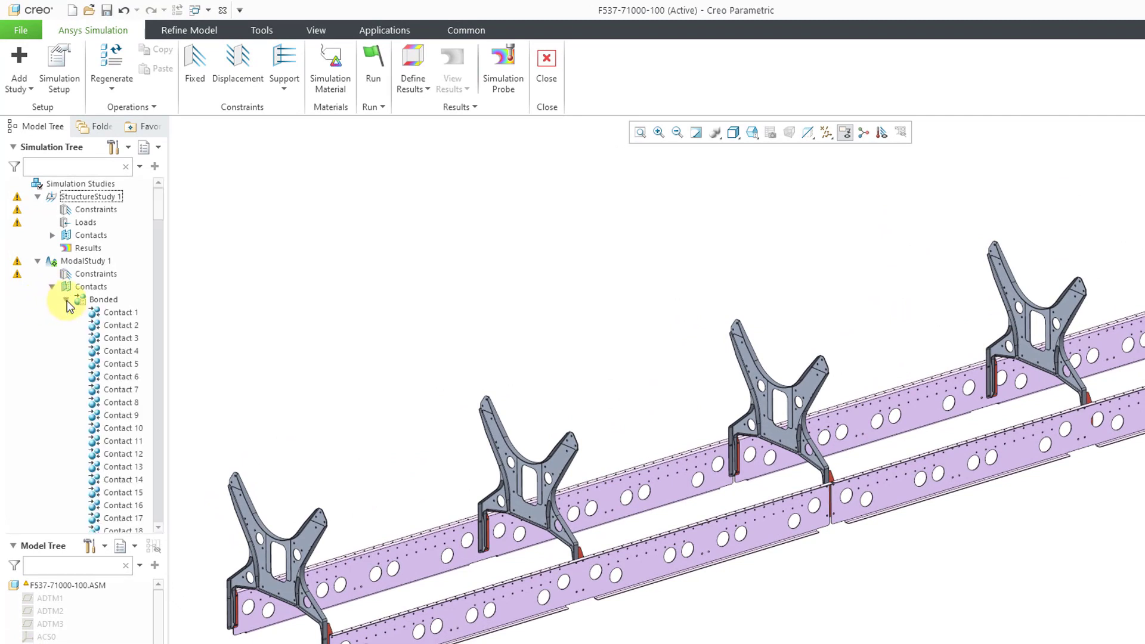
pyautogui.moveTo(162, 212)
pyautogui.mouseDown()
pyautogui.moveTo(171, 519)
pyautogui.moveTo(164, 209)
pyautogui.mouseUp()
pyautogui.click(66, 300)
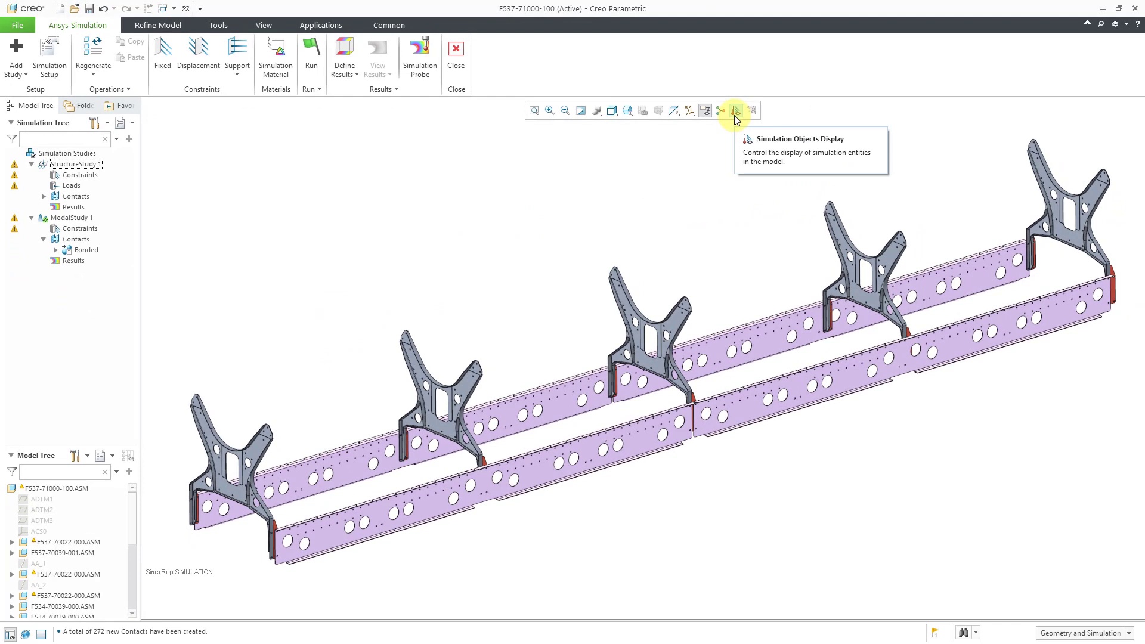
pyautogui.click(734, 112)
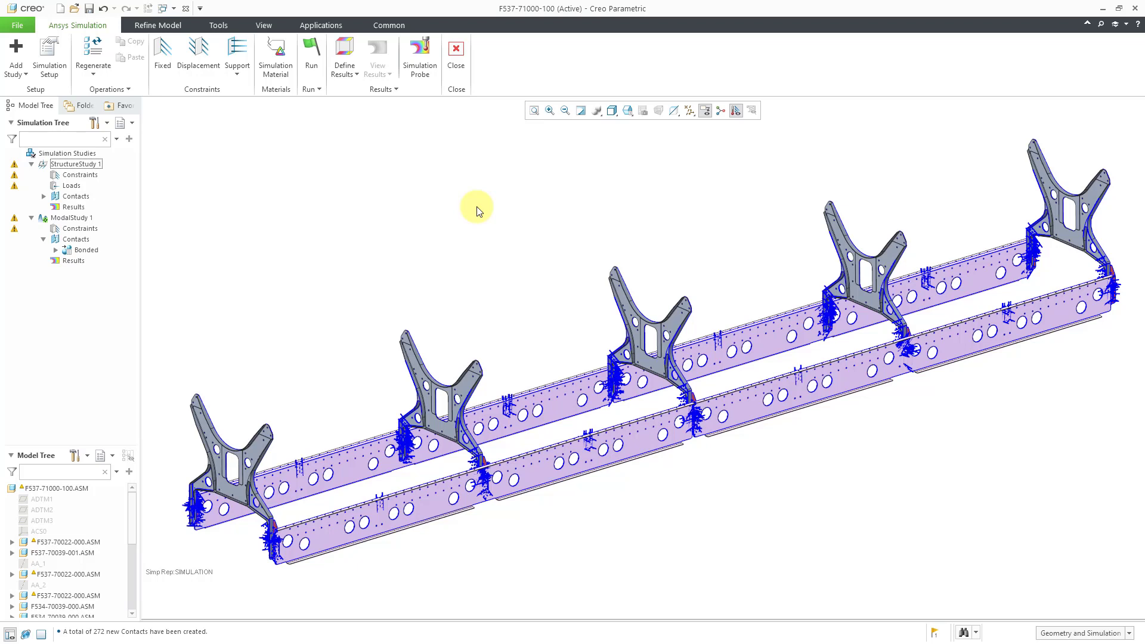
# Start the Fixed 1 constraint and limit selection to surfaces on the leftmost bracket.
pyautogui.click(165, 69)
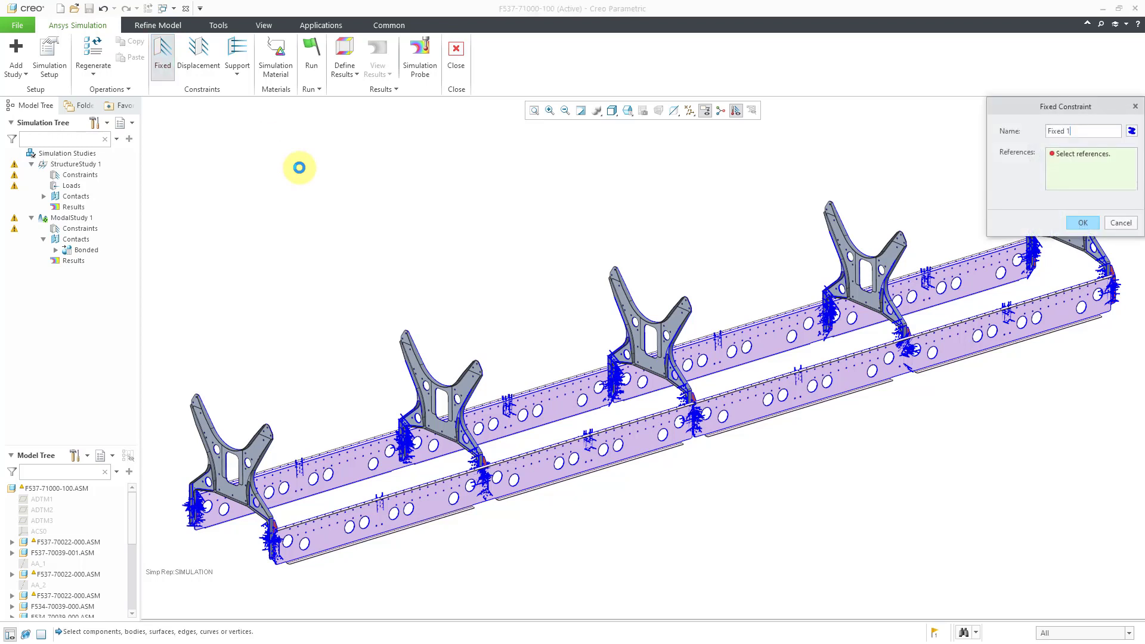
pyautogui.click(1078, 130)
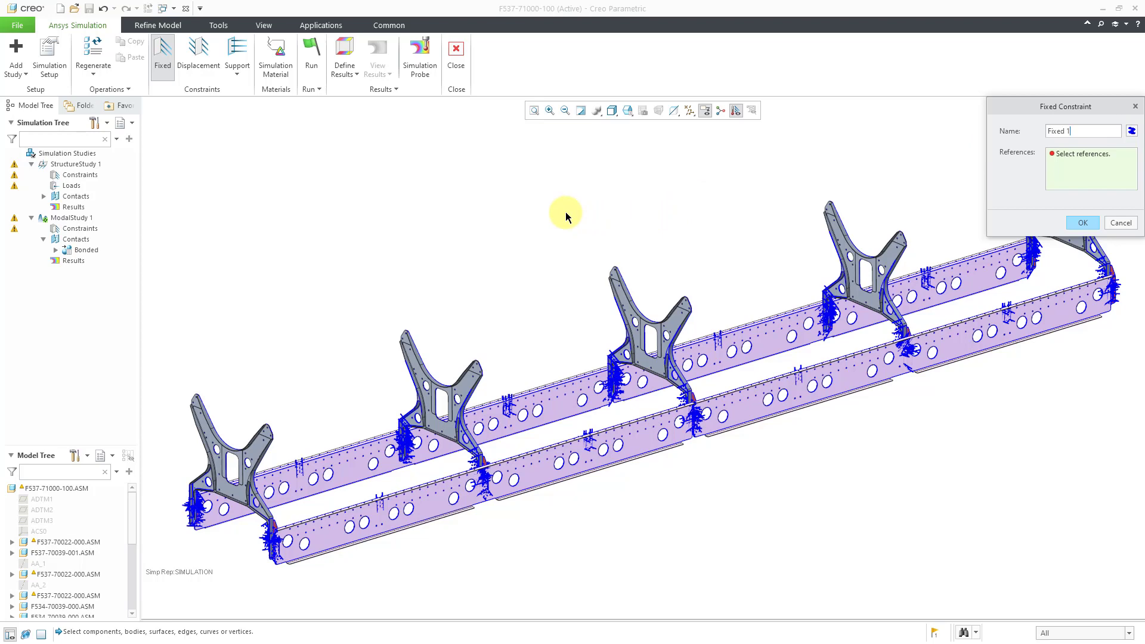
pyautogui.keyDown('shift'); pyautogui.moveTo(366, 319); pyautogui.dragTo(517, 274, button='middle'); pyautogui.keyUp('shift')
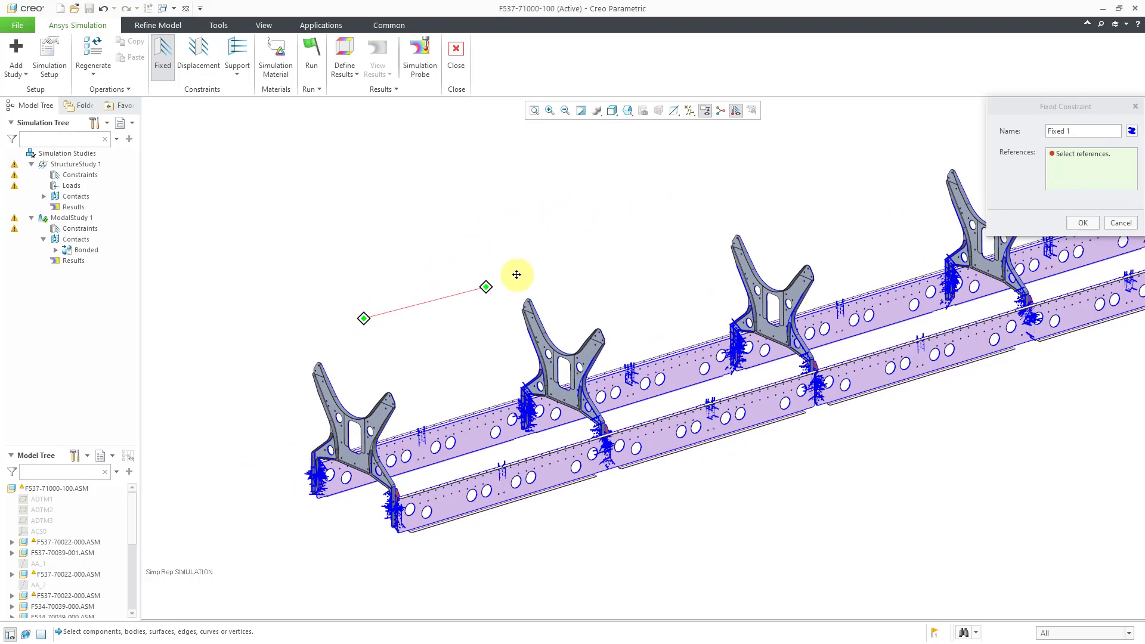
pyautogui.keyDown('ctrl'); pyautogui.moveTo(341, 343); pyautogui.dragTo(394, 555, button='middle'); pyautogui.keyUp('ctrl')
pyautogui.keyDown('shift'); pyautogui.moveTo(494, 427); pyautogui.dragTo(374, 341, button='middle'); pyautogui.keyUp('shift')
pyautogui.keyDown('ctrl'); pyautogui.moveTo(390, 302); pyautogui.dragTo(396, 413, button='middle'); pyautogui.keyUp('ctrl')
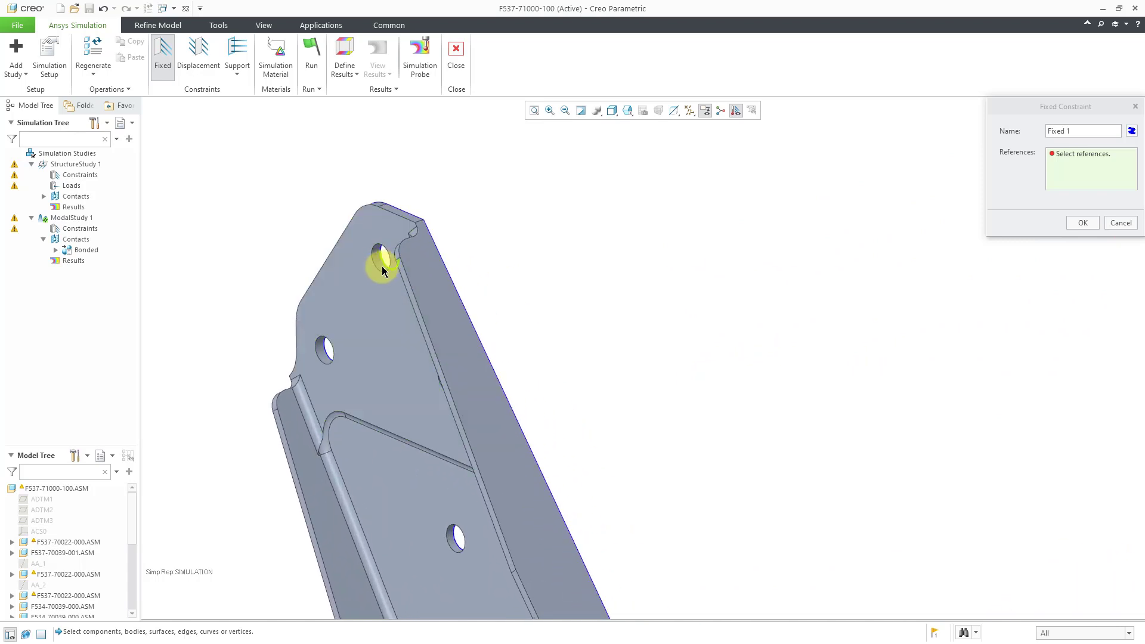
pyautogui.click(1085, 633)
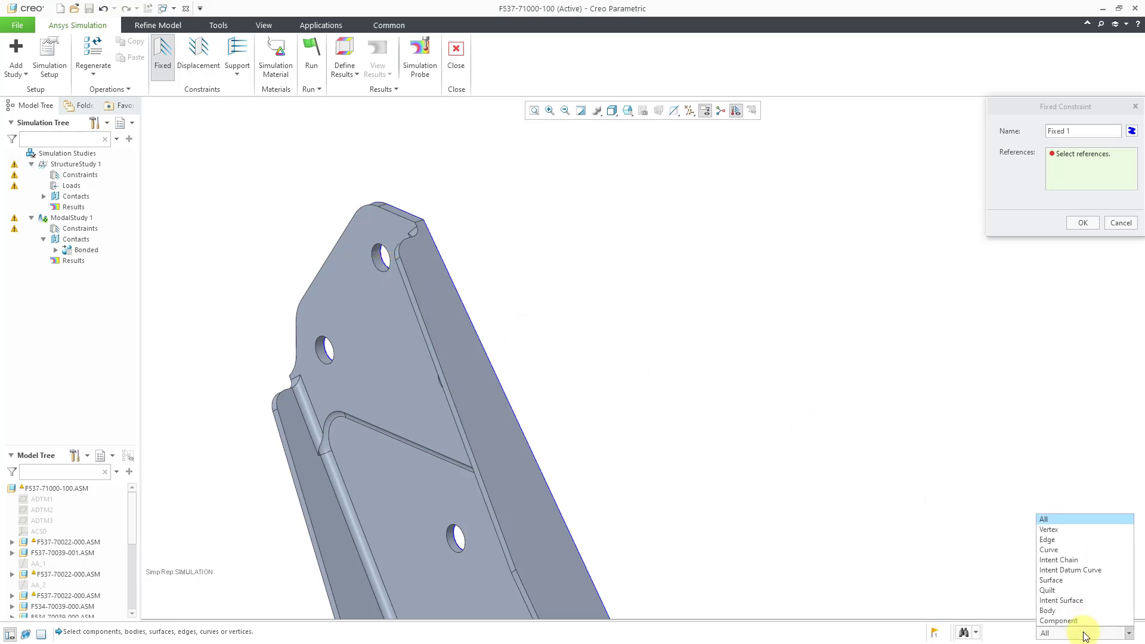
pyautogui.click(1084, 580)
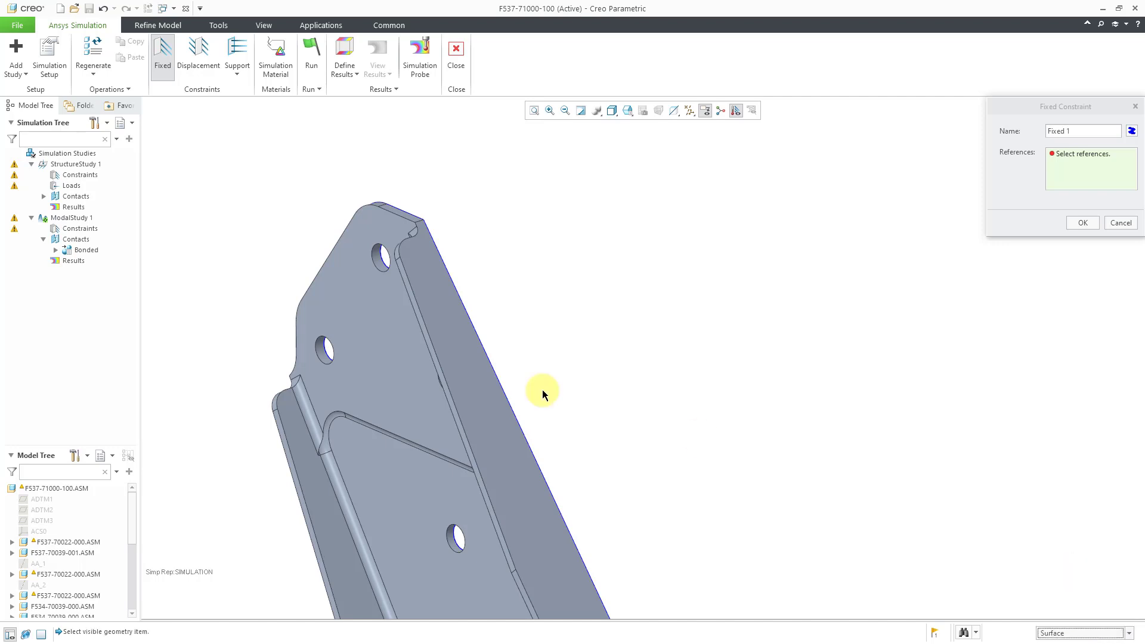
# Add the leftmost bracket's bolt hole and upper gusset hole surfaces as references.
pyautogui.click(380, 262)
pyautogui.scroll(6, 301, 225)
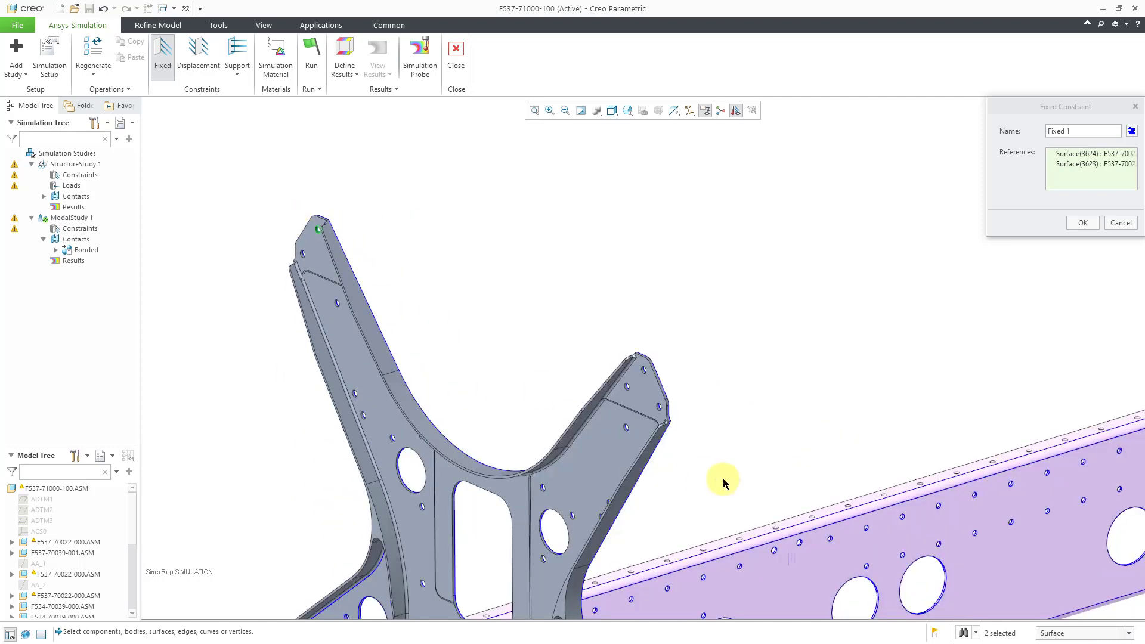
pyautogui.scroll(-5, 649, 475)
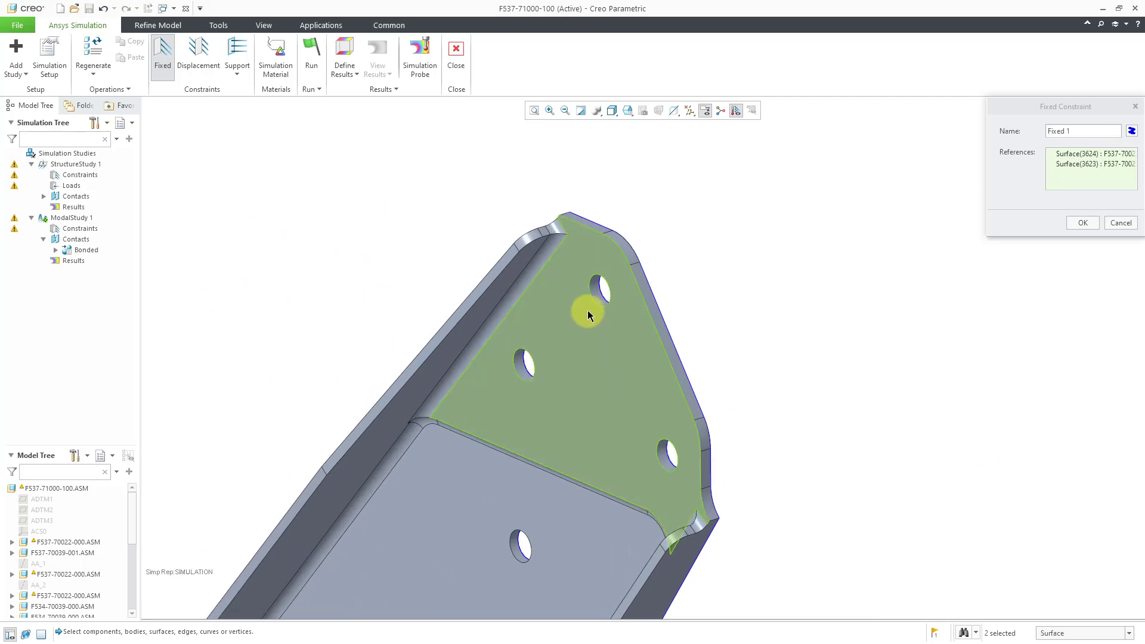
pyautogui.keyDown('ctrl'); pyautogui.click(598, 295); pyautogui.keyUp('ctrl')
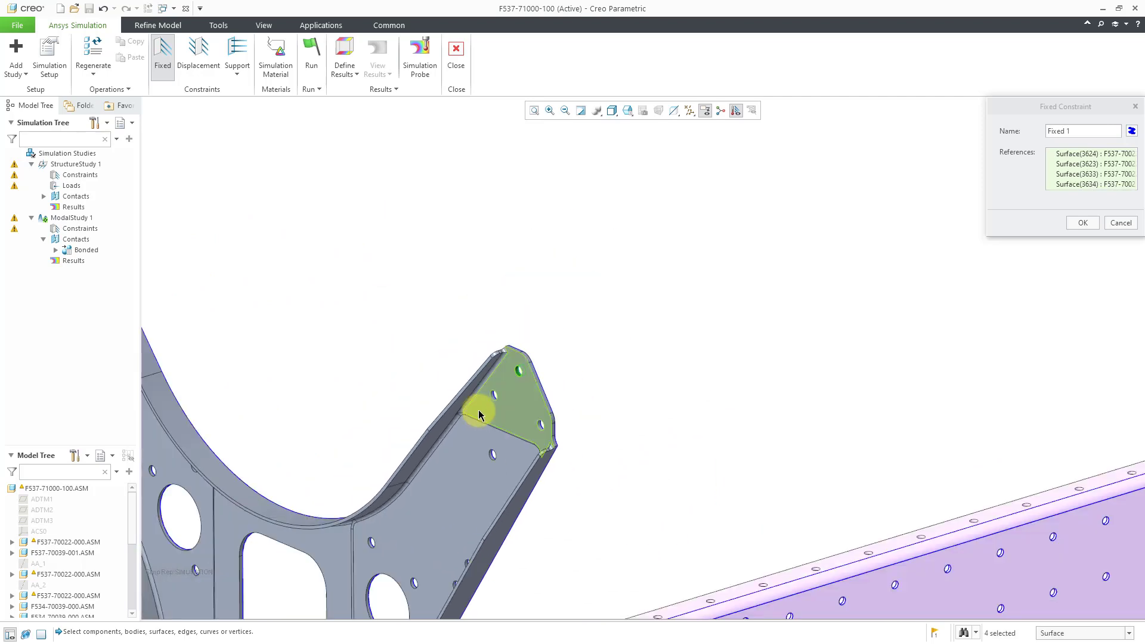
pyautogui.scroll(6, 453, 416)
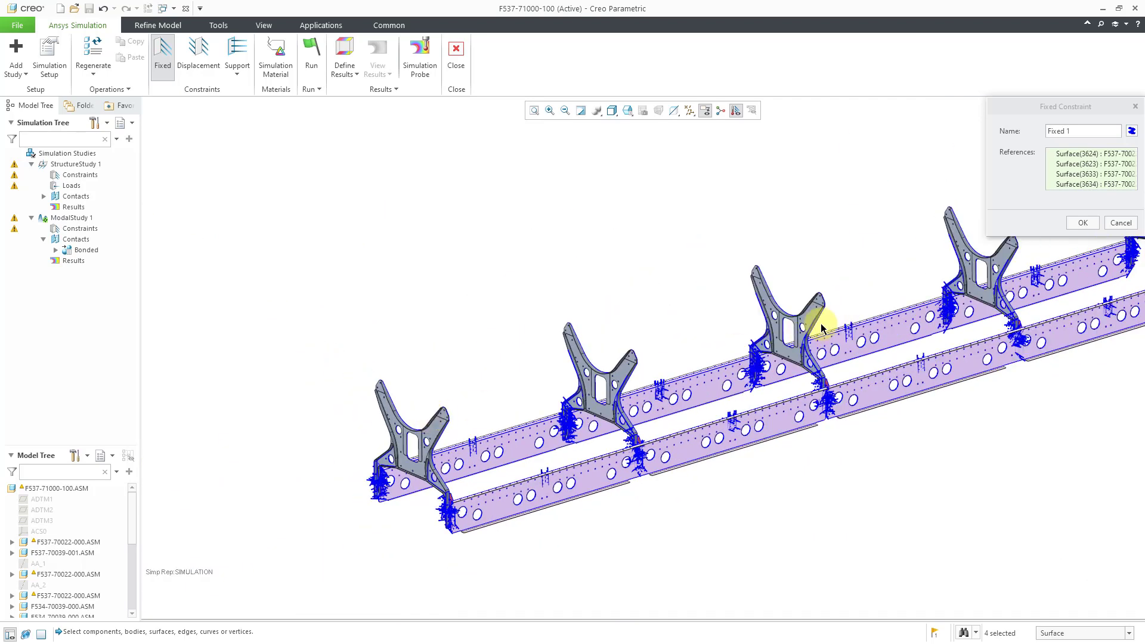
# Add the rightmost bracket's tip bolt-hole surfaces as Fixed 1 references.
pyautogui.keyDown('shift'); pyautogui.moveTo(821, 328); pyautogui.dragTo(453, 397, button='middle'); pyautogui.keyUp('shift')
pyautogui.keyDown('ctrl'); pyautogui.moveTo(878, 203); pyautogui.dragTo(836, 374, button='middle'); pyautogui.keyUp('ctrl')
pyautogui.keyDown('ctrl'); pyautogui.moveTo(696, 329); pyautogui.dragTo(518, 281, button='middle'); pyautogui.keyUp('ctrl')
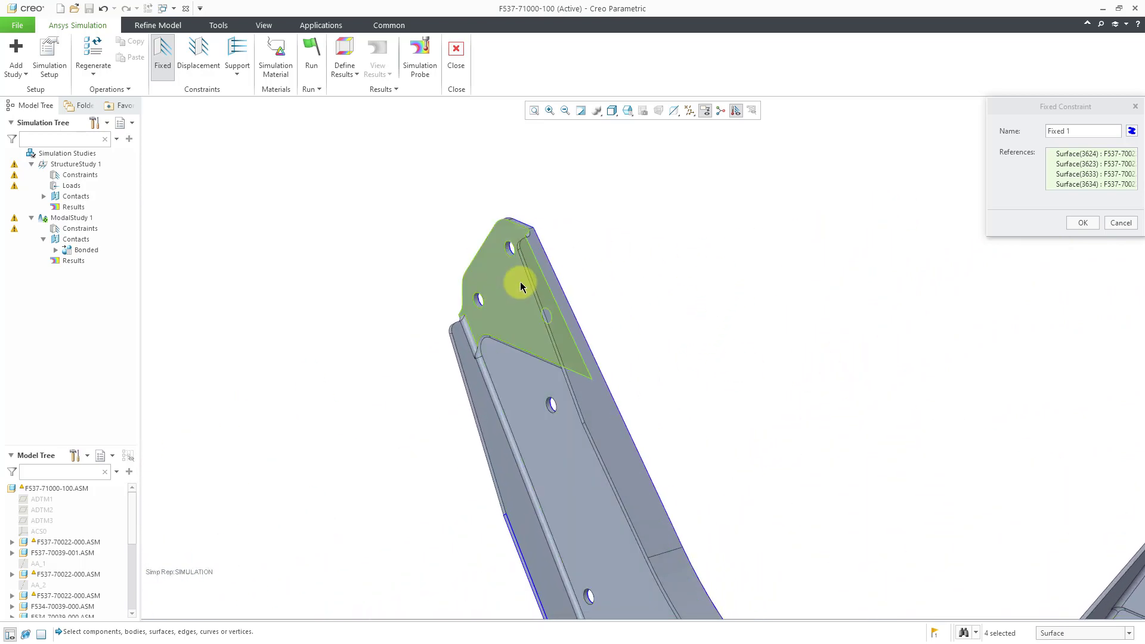
pyautogui.keyDown('ctrl'); pyautogui.click(511, 248); pyautogui.keyUp('ctrl')
pyautogui.keyDown('ctrl'); pyautogui.moveTo(437, 235); pyautogui.dragTo(558, 305, button='middle'); pyautogui.keyUp('ctrl')
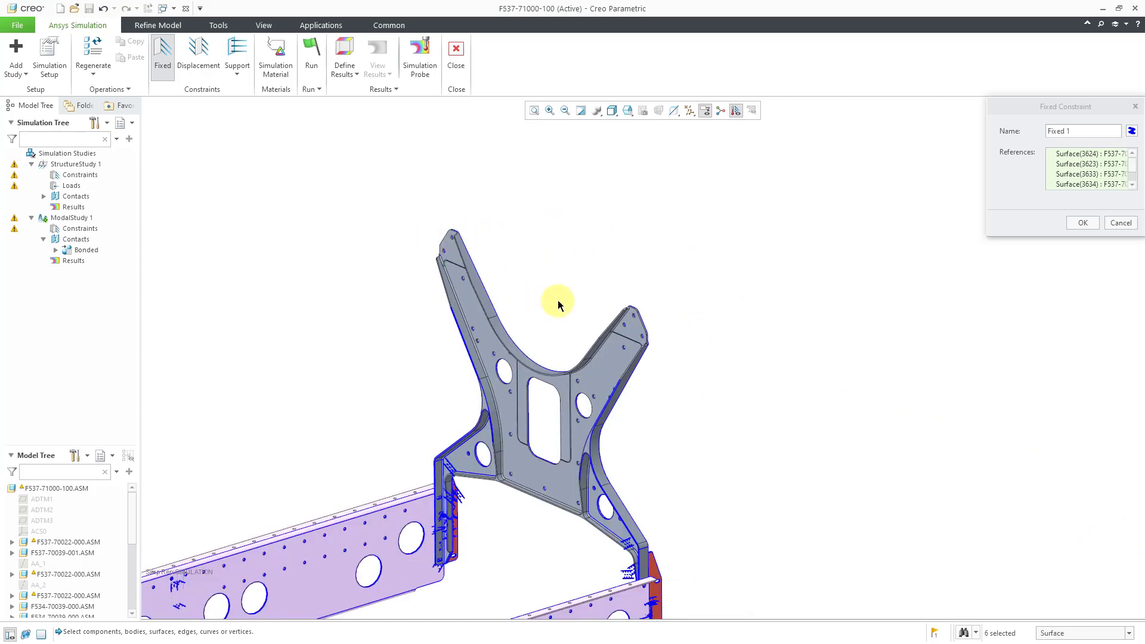
pyautogui.moveTo(623, 325)
pyautogui.keyDown('ctrl'); pyautogui.mouseDown(button='middle')
pyautogui.moveTo(654, 409)
pyautogui.moveTo(679, 572)
pyautogui.mouseUp(button='middle'); pyautogui.keyUp('ctrl')
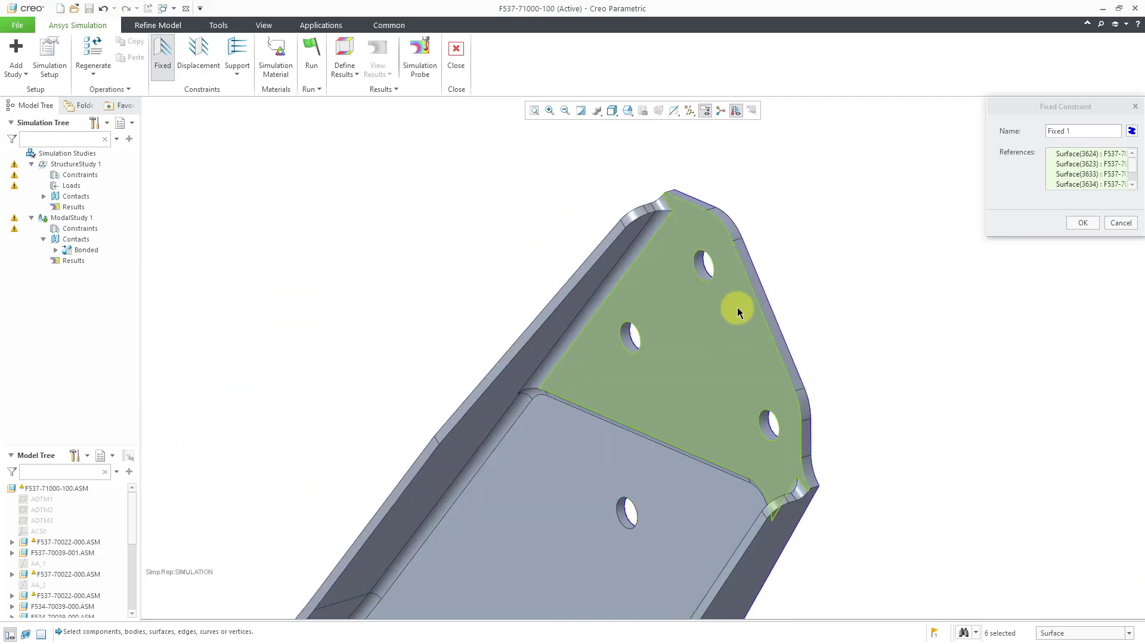
pyautogui.keyDown('ctrl'); pyautogui.click(706, 284); pyautogui.keyUp('ctrl')
pyautogui.scroll(-8, 817, 302)
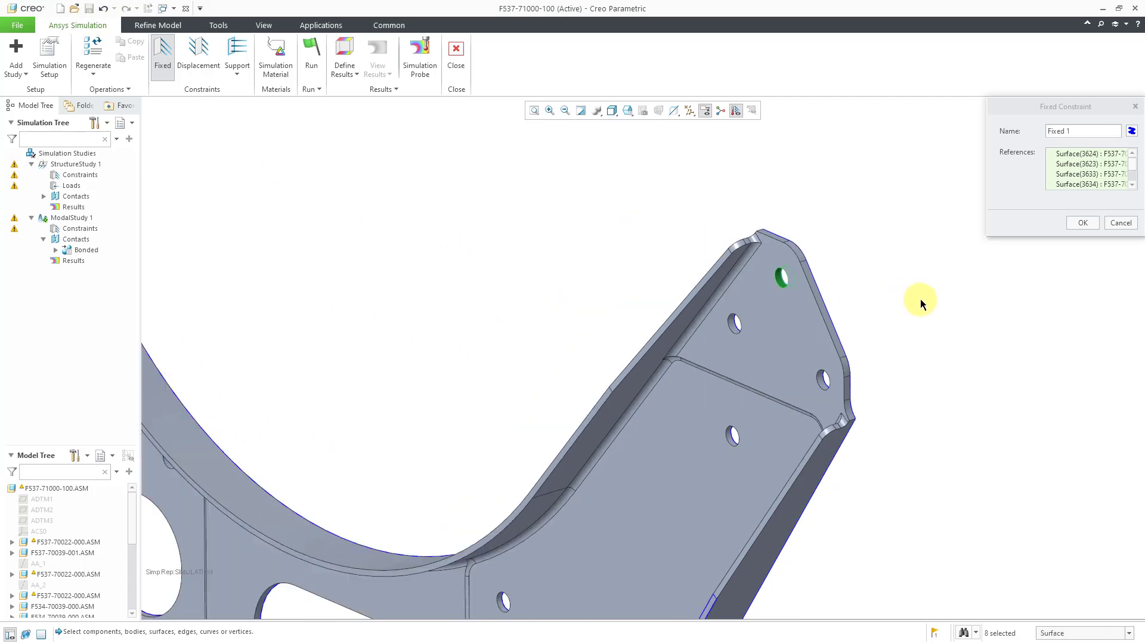
pyautogui.scroll(-6, 863, 272)
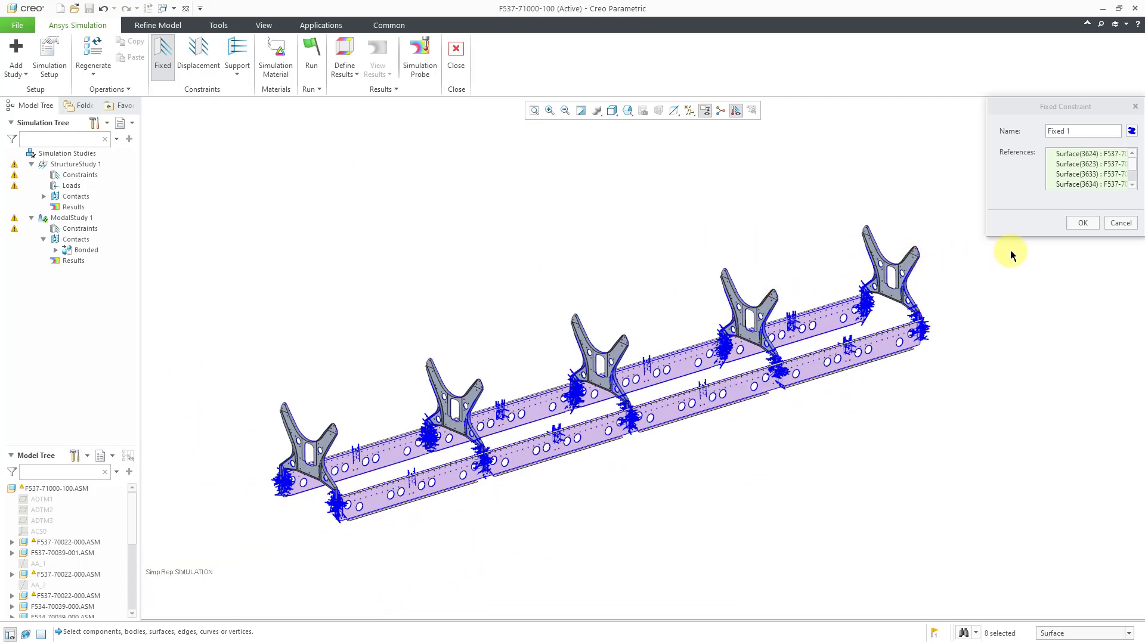
# Finish Fixed 1 under ModalStudy 1's constraints and turn off the constraint and contact symbols.
pyautogui.click(1080, 224)
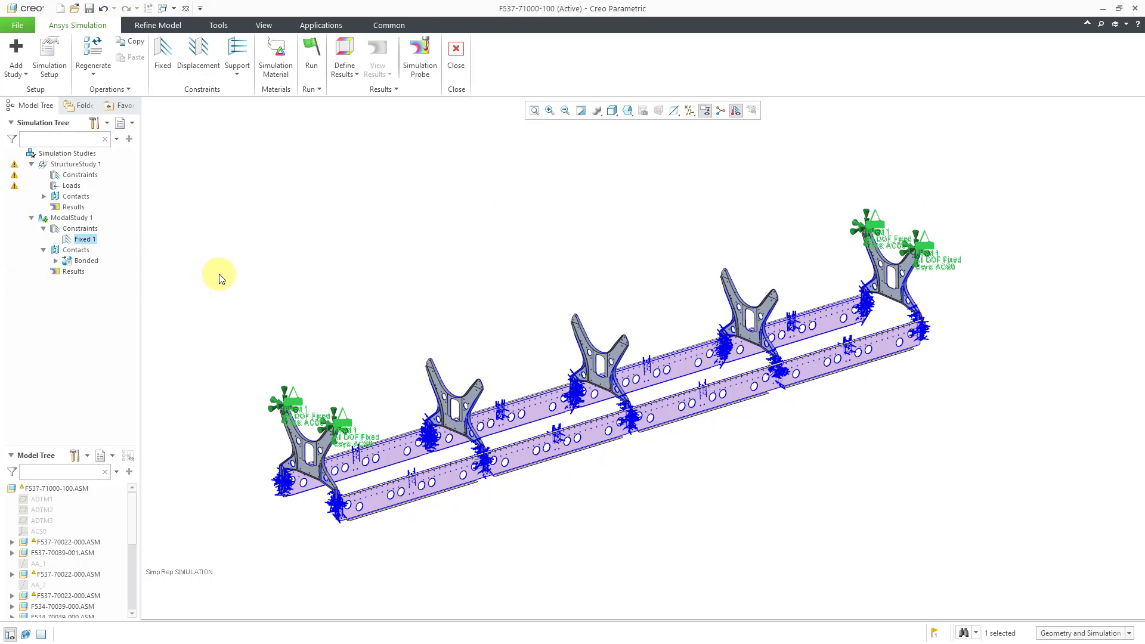
pyautogui.keyDown('ctrl'); pyautogui.moveTo(523, 351); pyautogui.dragTo(524, 409, button='middle'); pyautogui.keyUp('ctrl')
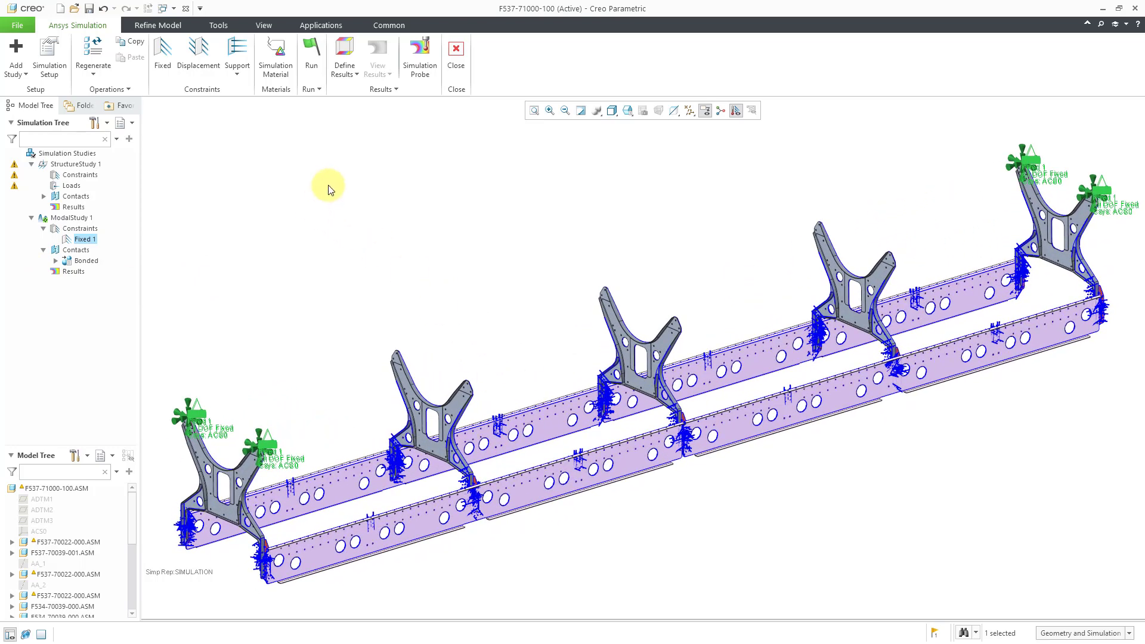
pyautogui.click(736, 114)
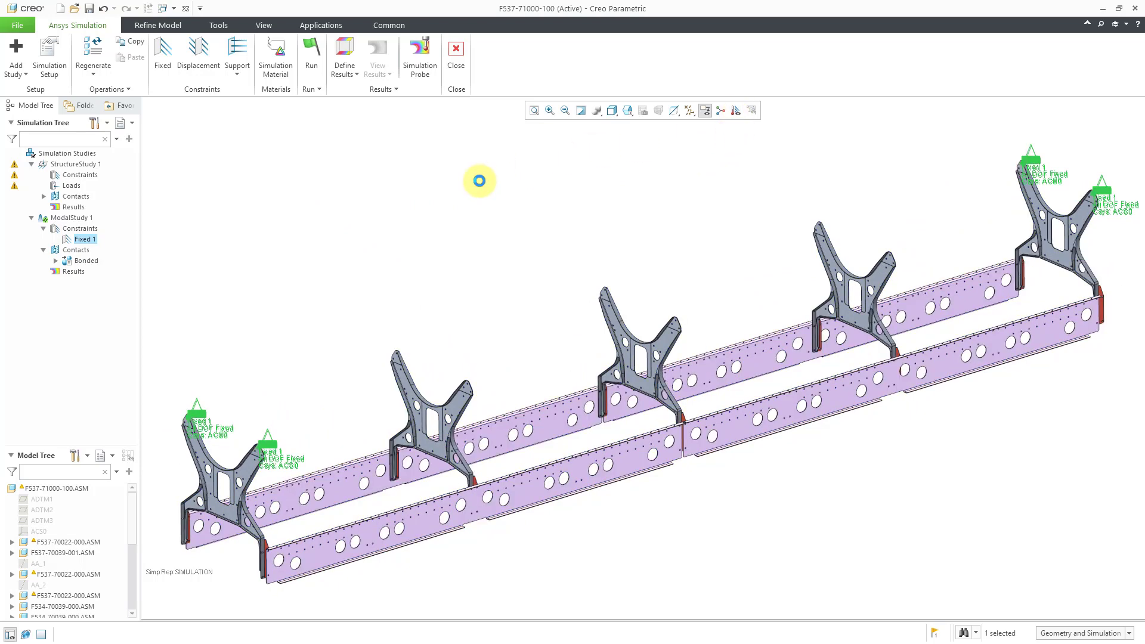
pyautogui.click(480, 183)
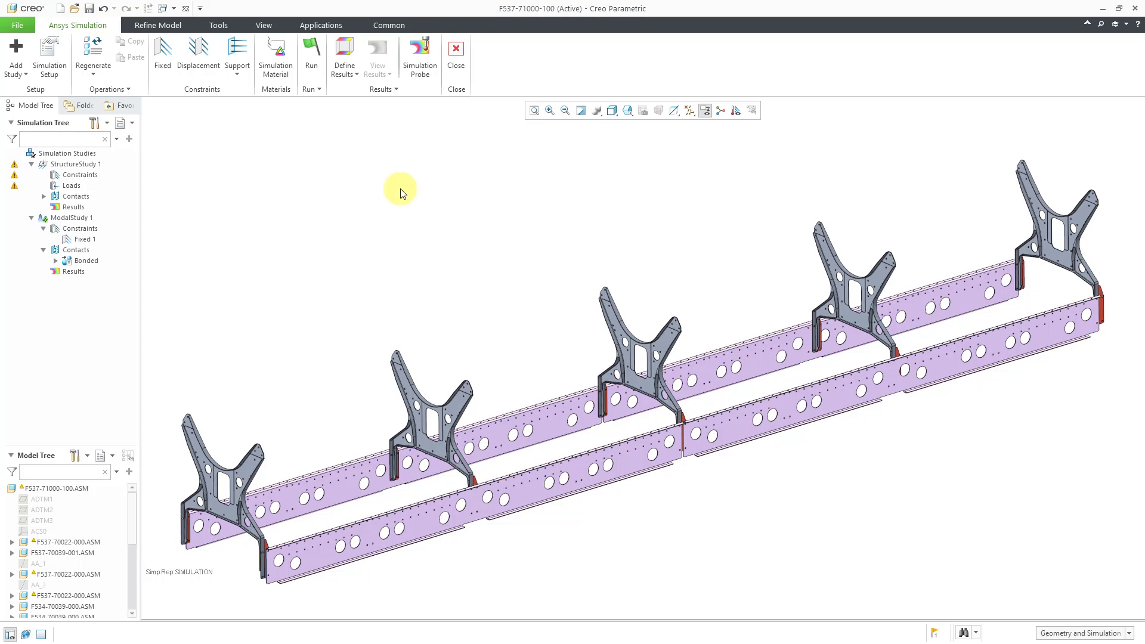
# Run ModalStudy 1 past the warning and confirm completion in Creo Process Manager.
pyautogui.click(310, 65)
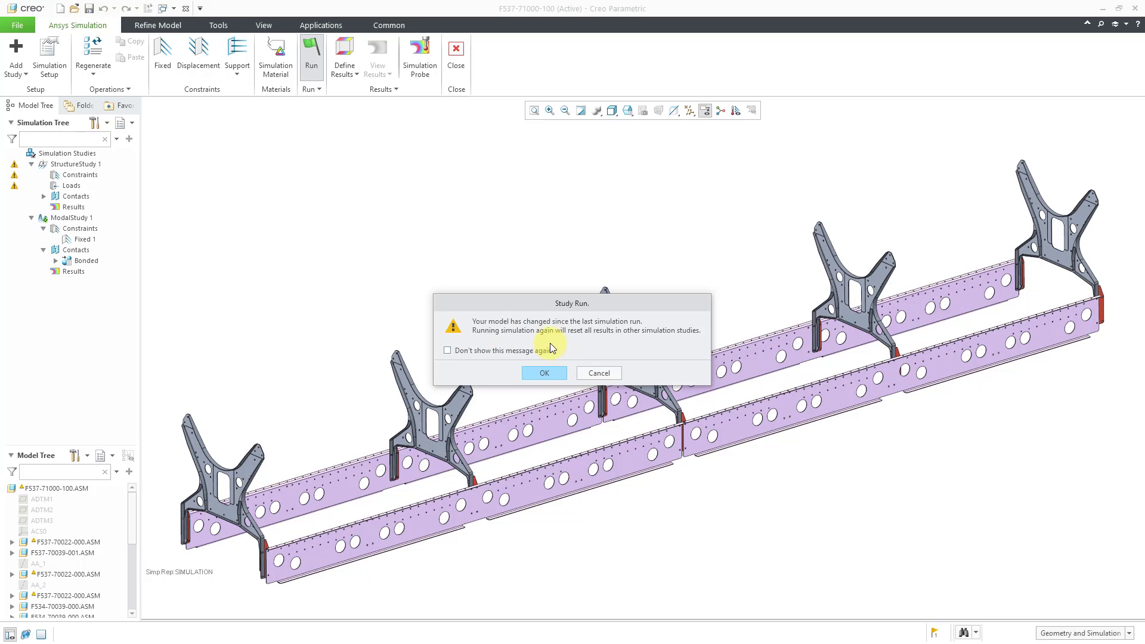
pyautogui.click(545, 373)
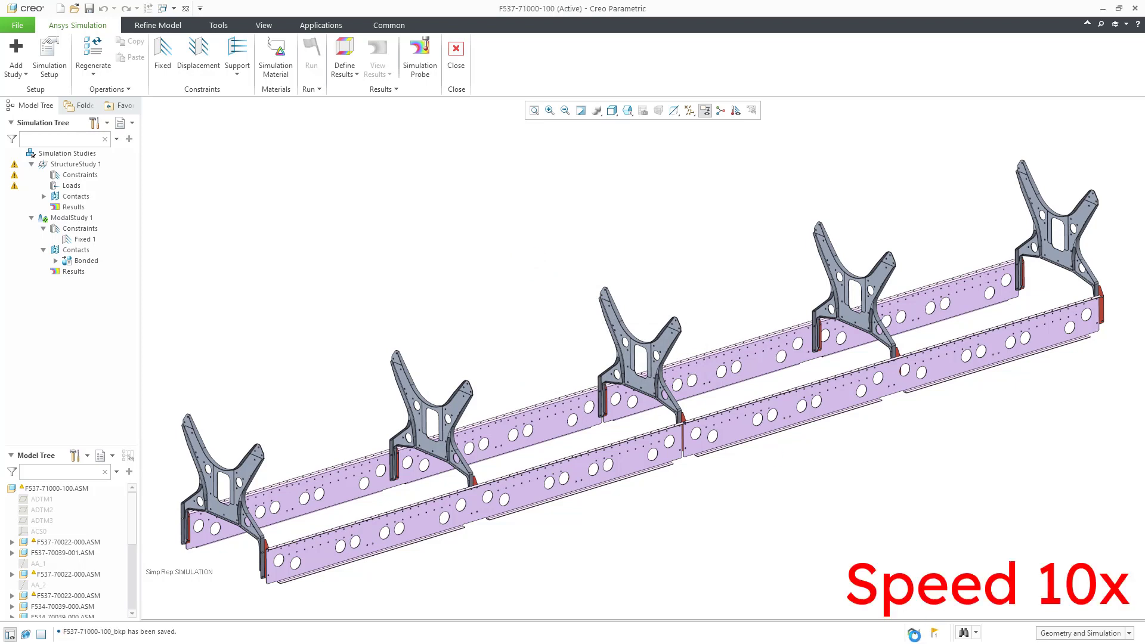
pyautogui.click(922, 558)
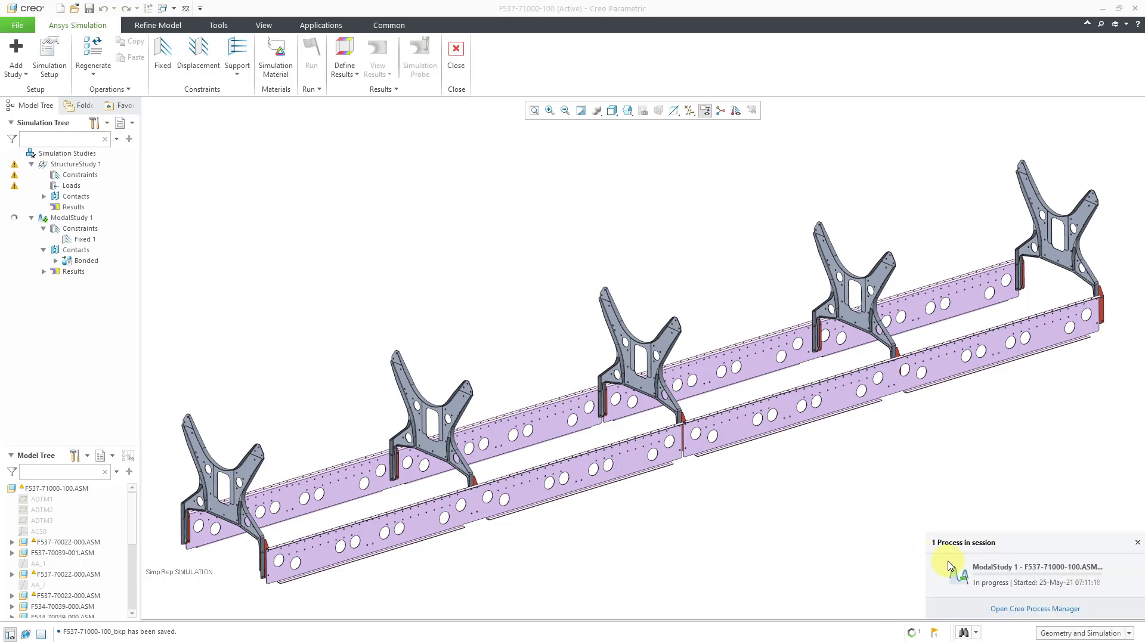
pyautogui.click(1044, 608)
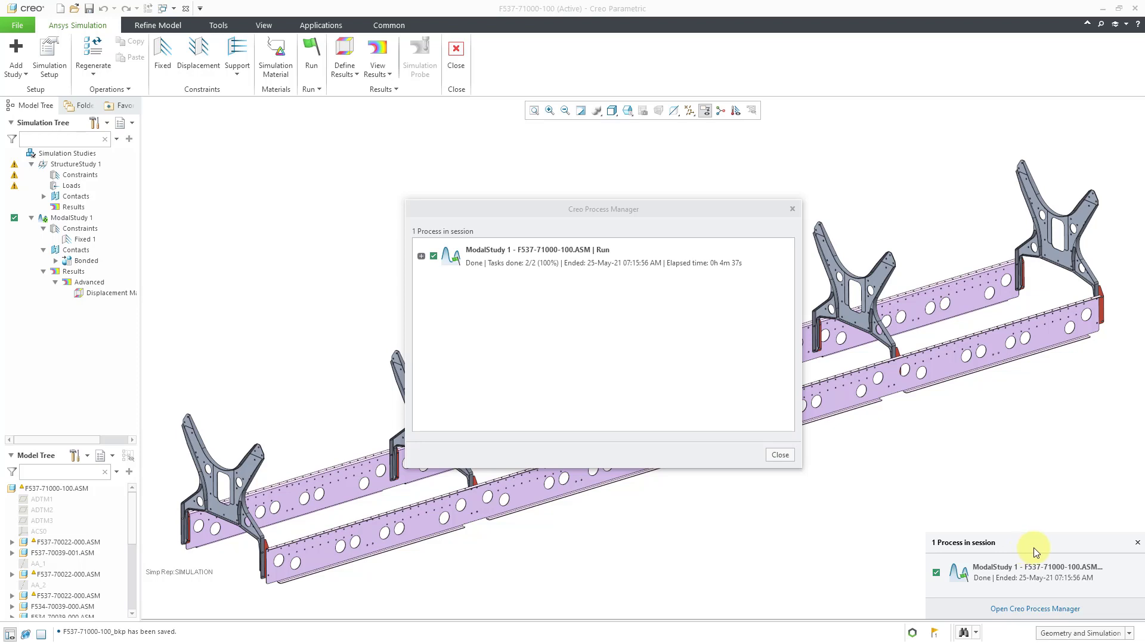
pyautogui.click(1137, 544)
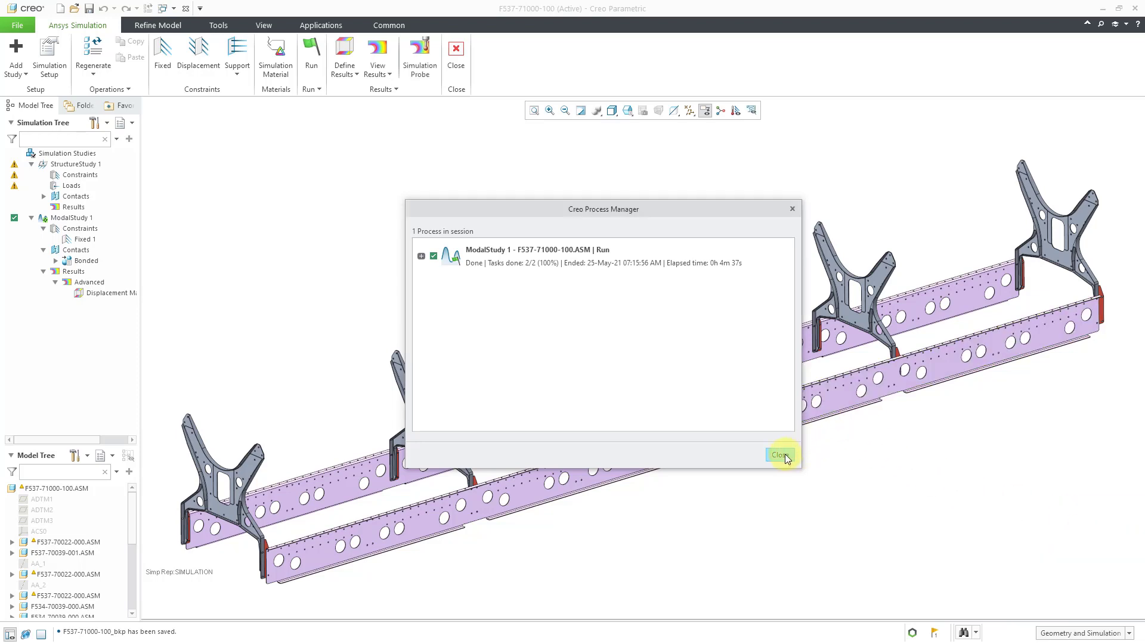
# Rename the Displacement Magnitude 1 contour plot to Mode_1, keeping Displacement Magnitude as type.
pyautogui.click(780, 455)
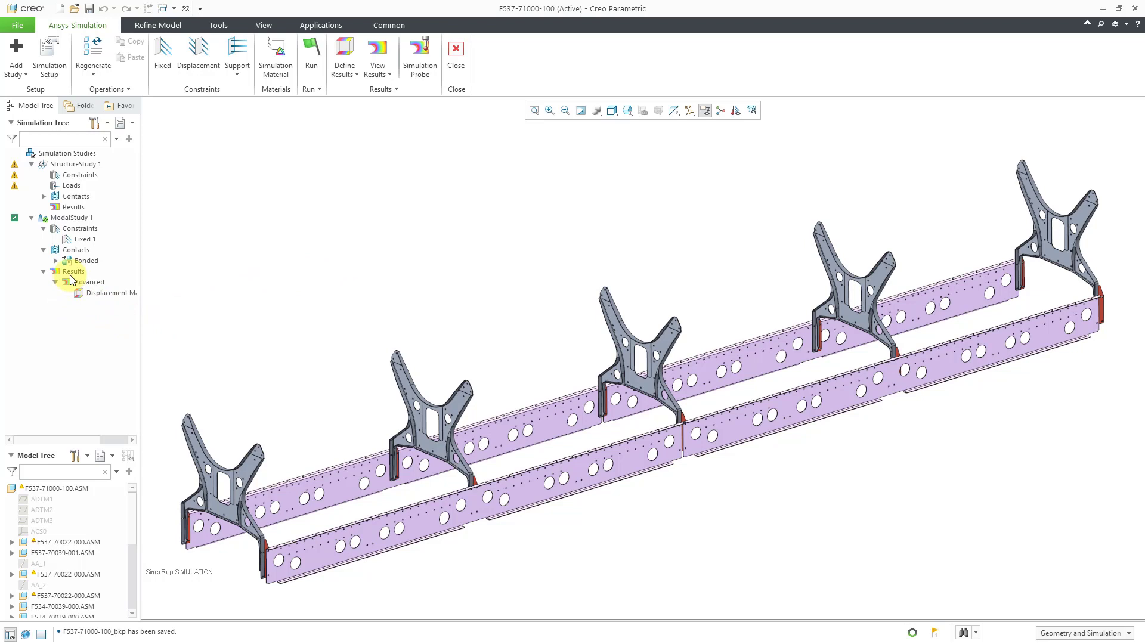
pyautogui.rightClick(101, 296)
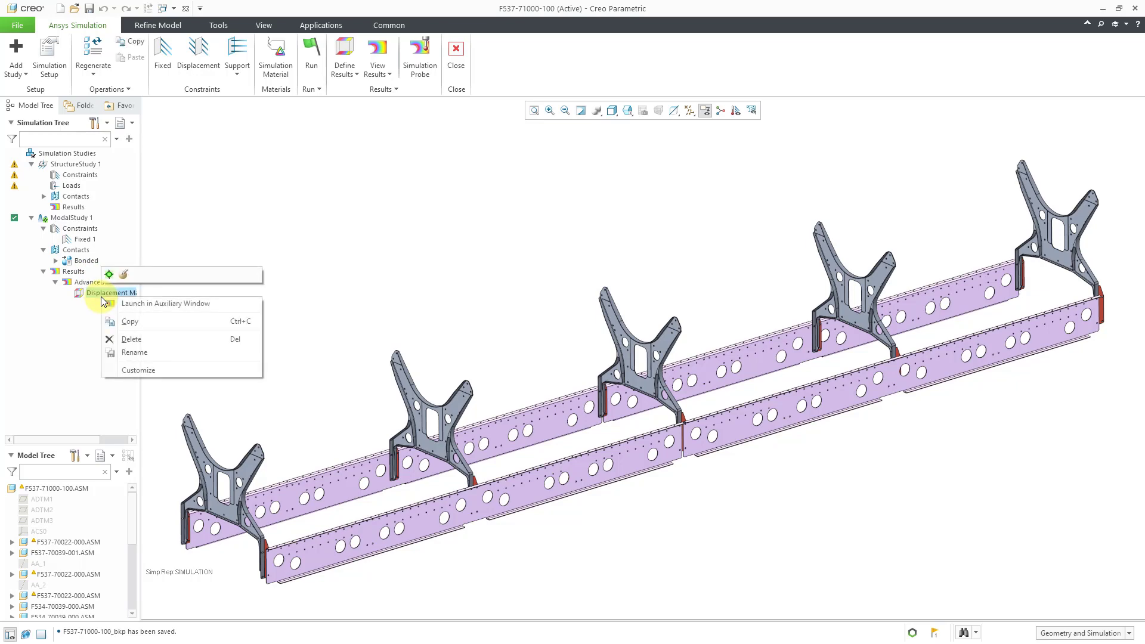
pyautogui.click(126, 282)
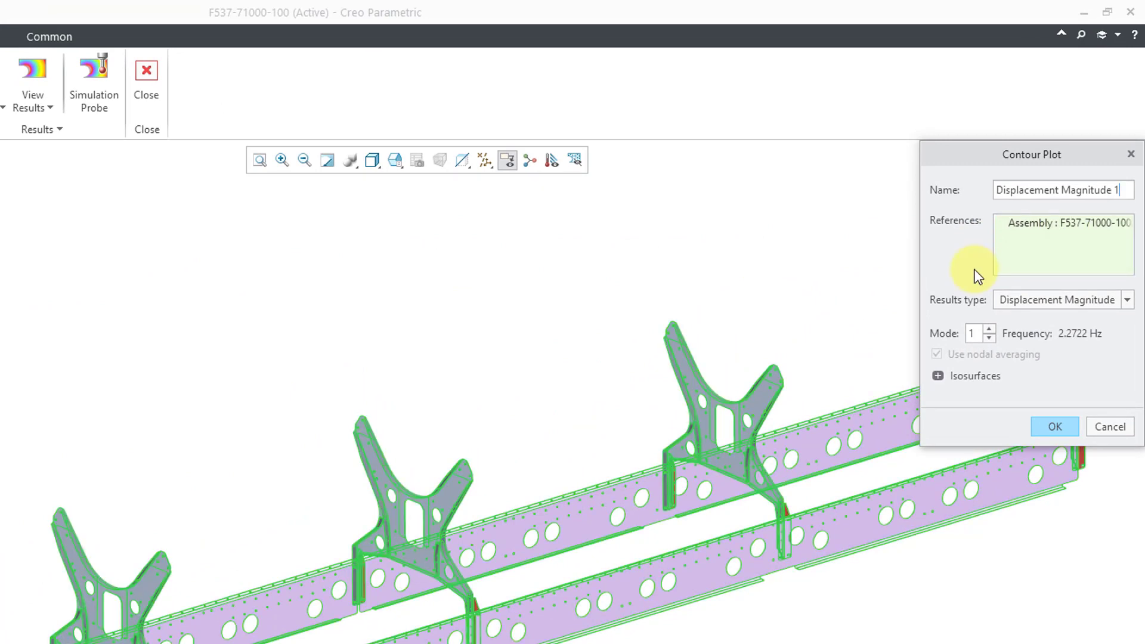
pyautogui.click(1032, 302)
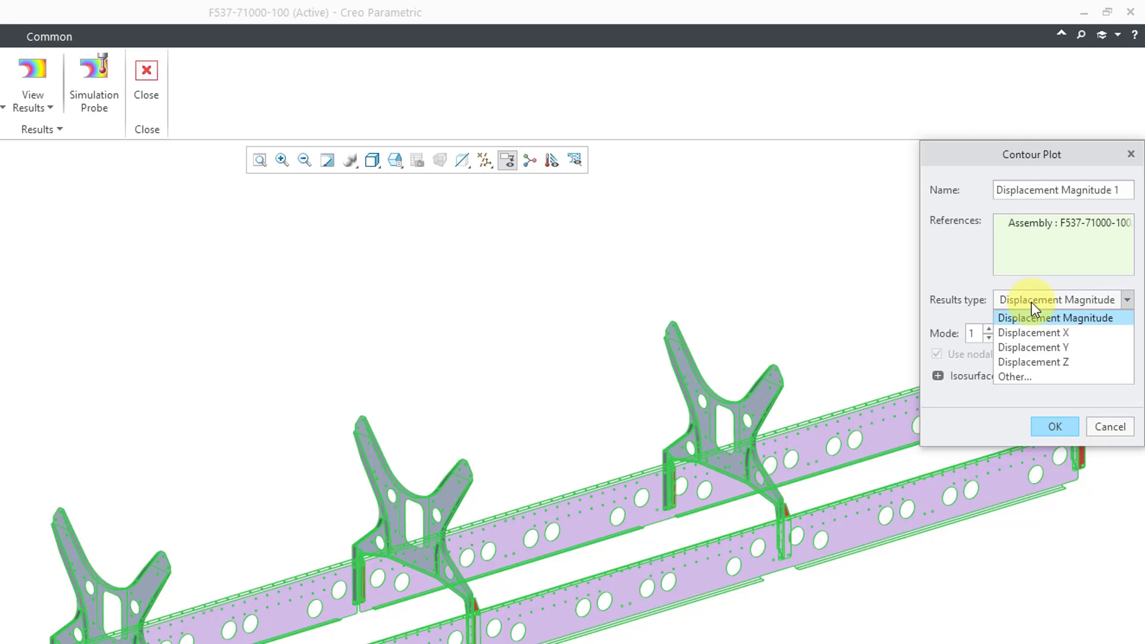
pyautogui.click(968, 276)
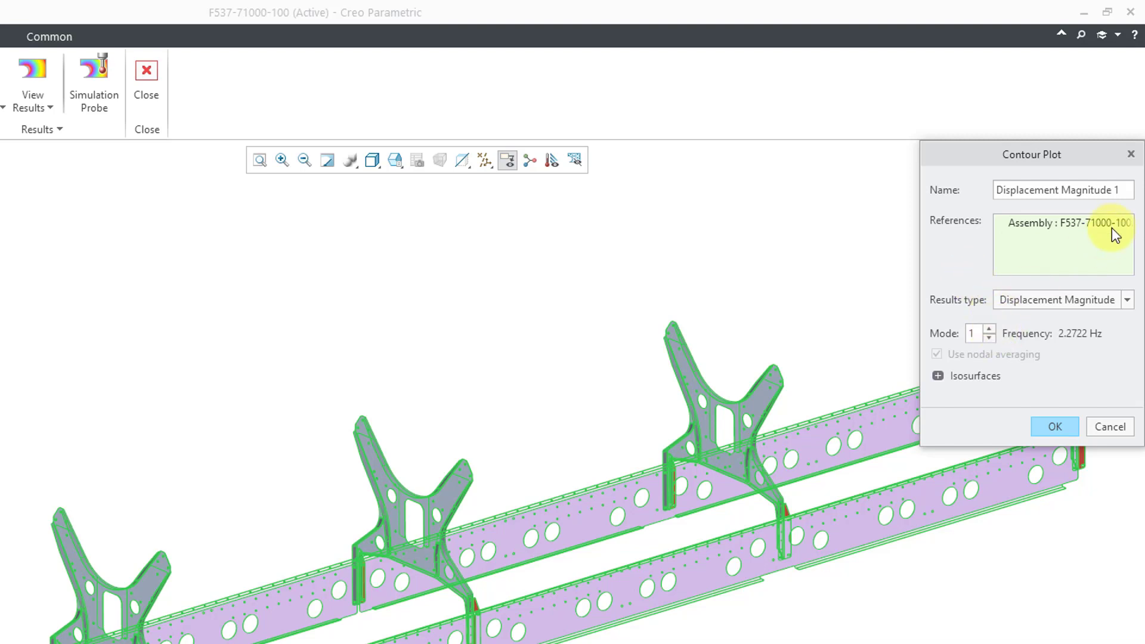
pyautogui.tripleClick(1101, 196)
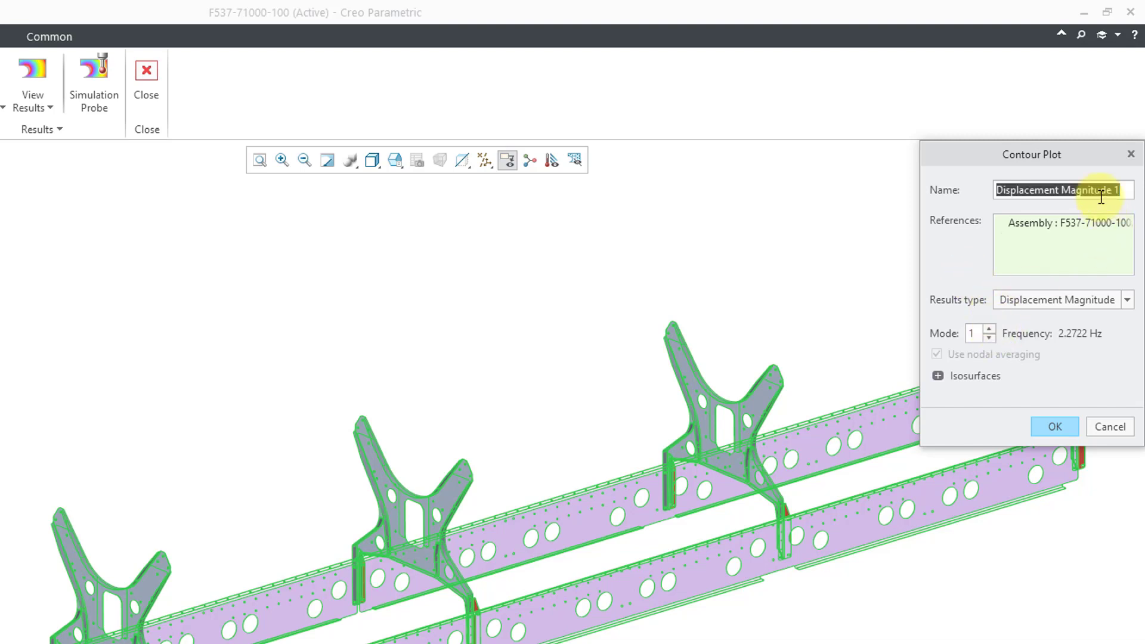
pyautogui.write('Mode_1')
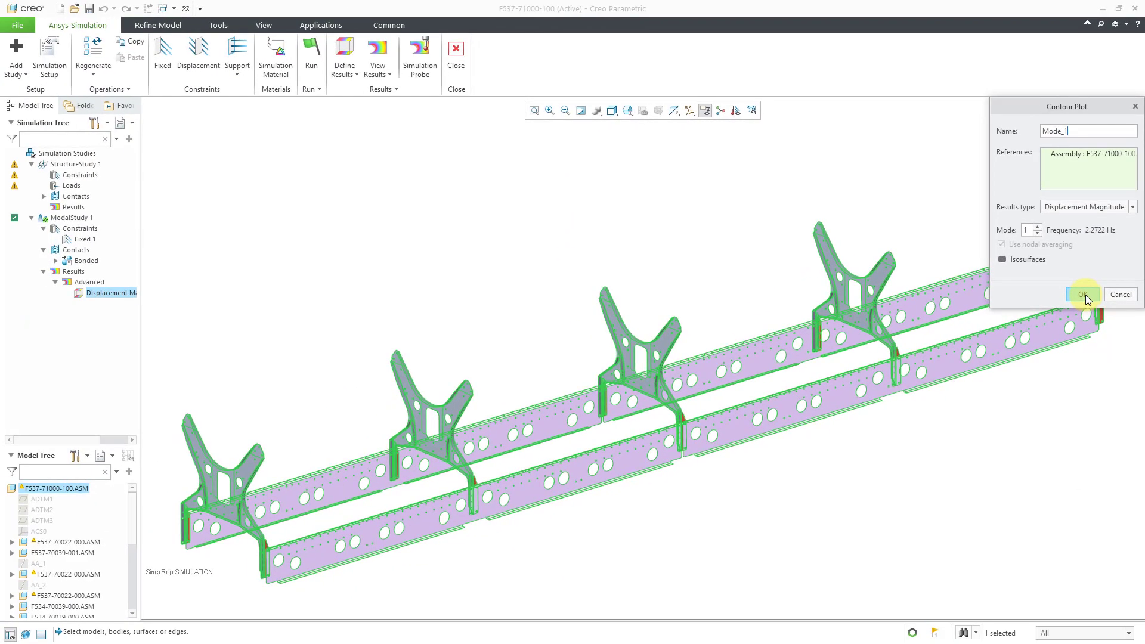
pyautogui.click(1083, 295)
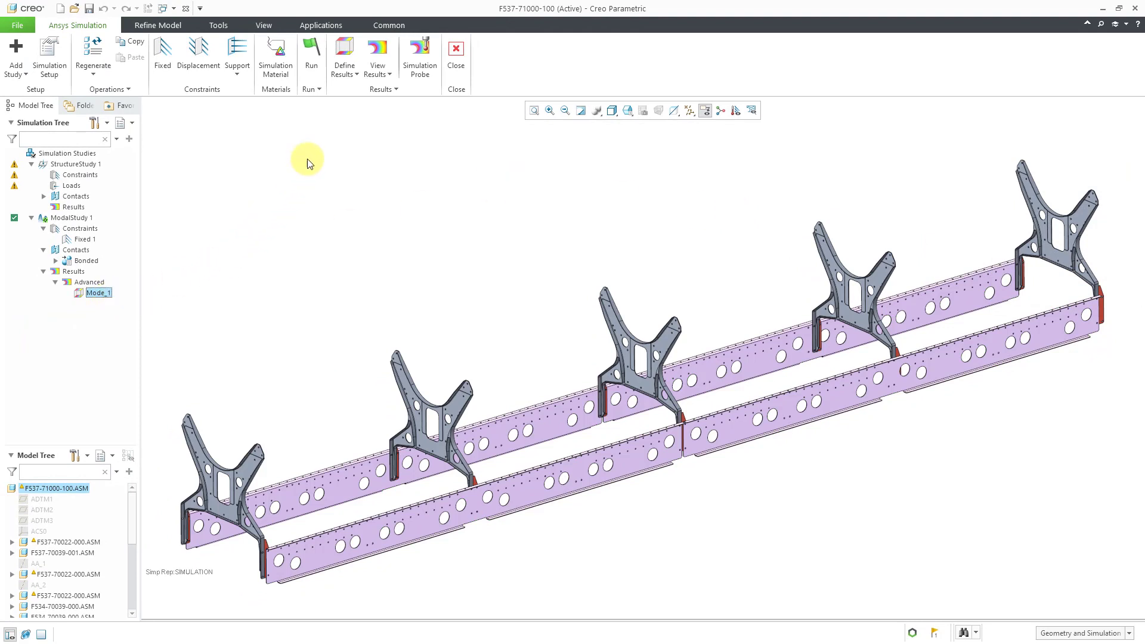
# Add a Mode_2 displacement contour plot for mode 2.
pyautogui.click(342, 75)
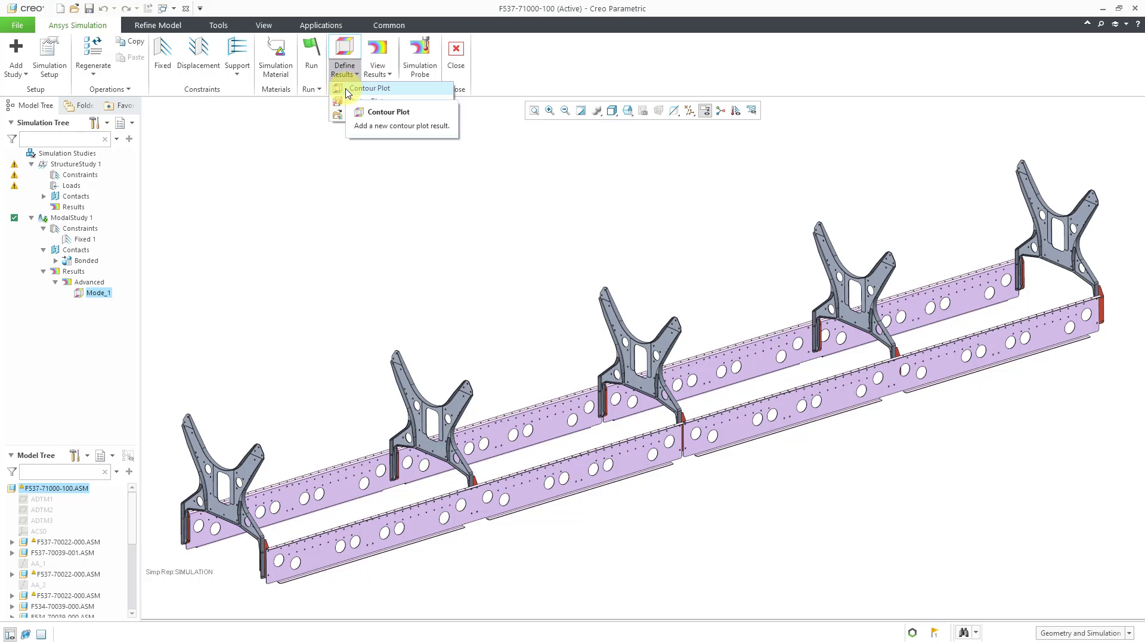
pyautogui.click(369, 88)
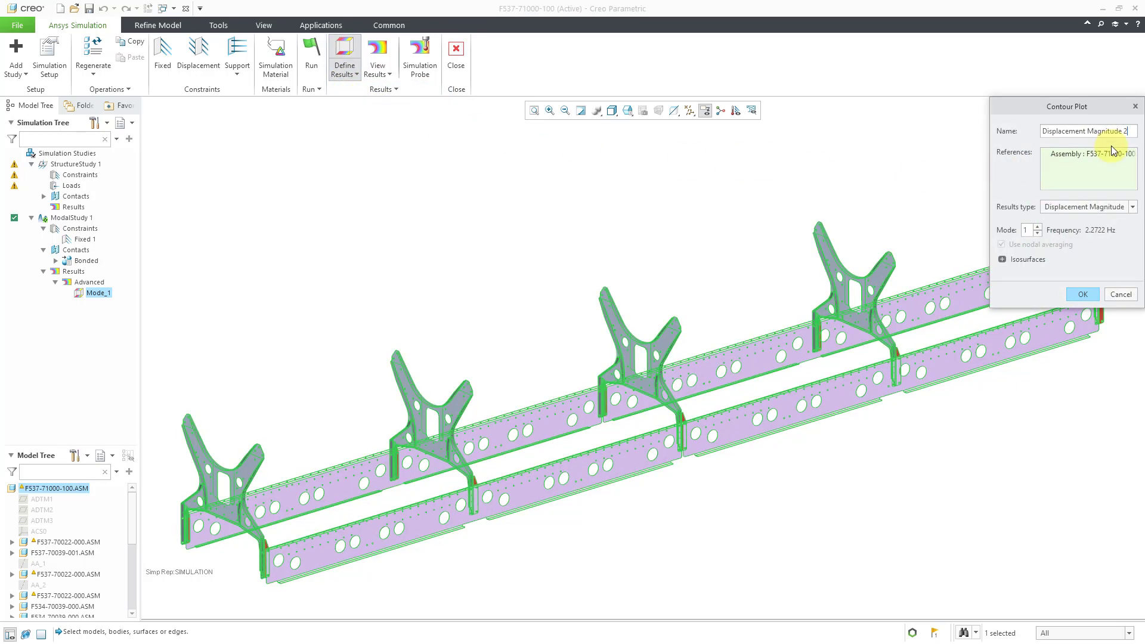
pyautogui.click(1038, 227)
pyautogui.moveTo(1128, 131); pyautogui.dragTo(997, 144)
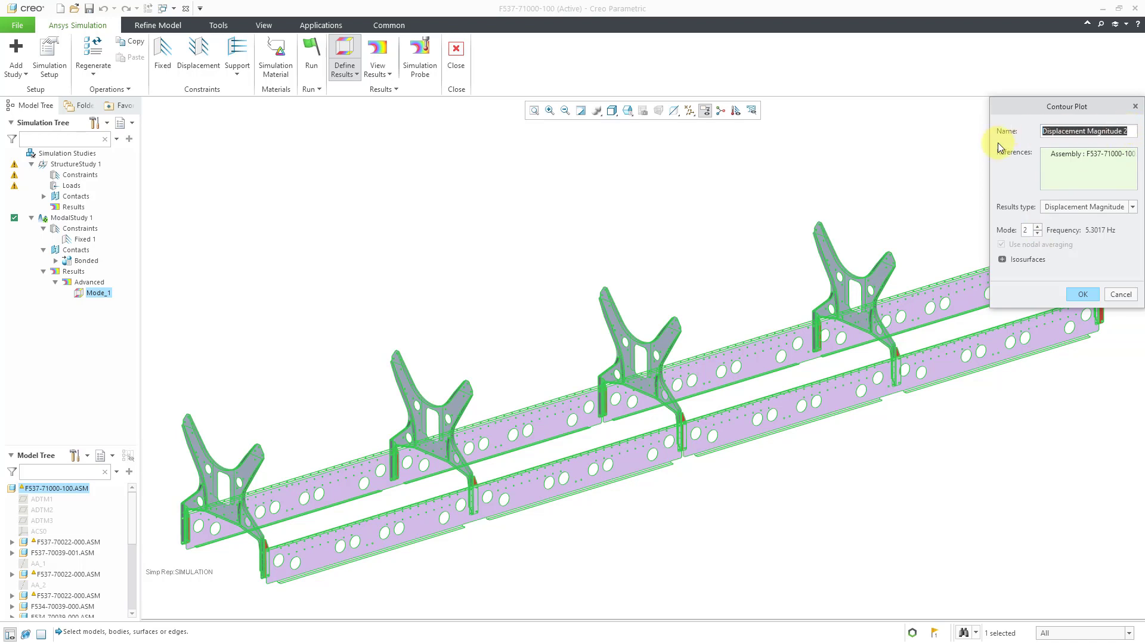
pyautogui.write('Mode')
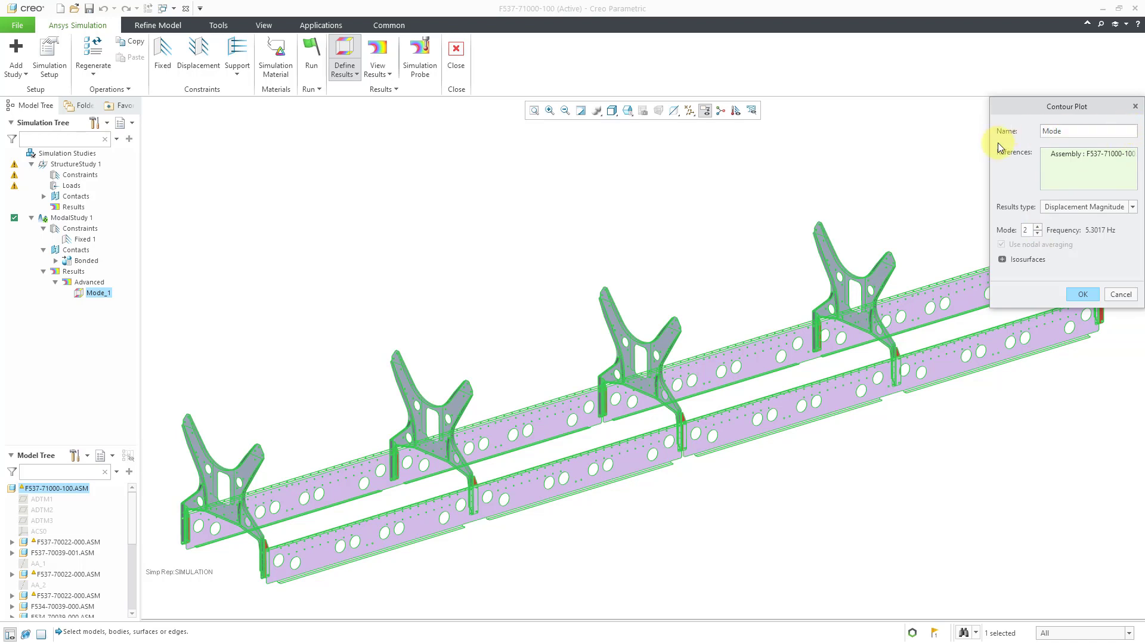
pyautogui.write('_2')
pyautogui.click(1080, 294)
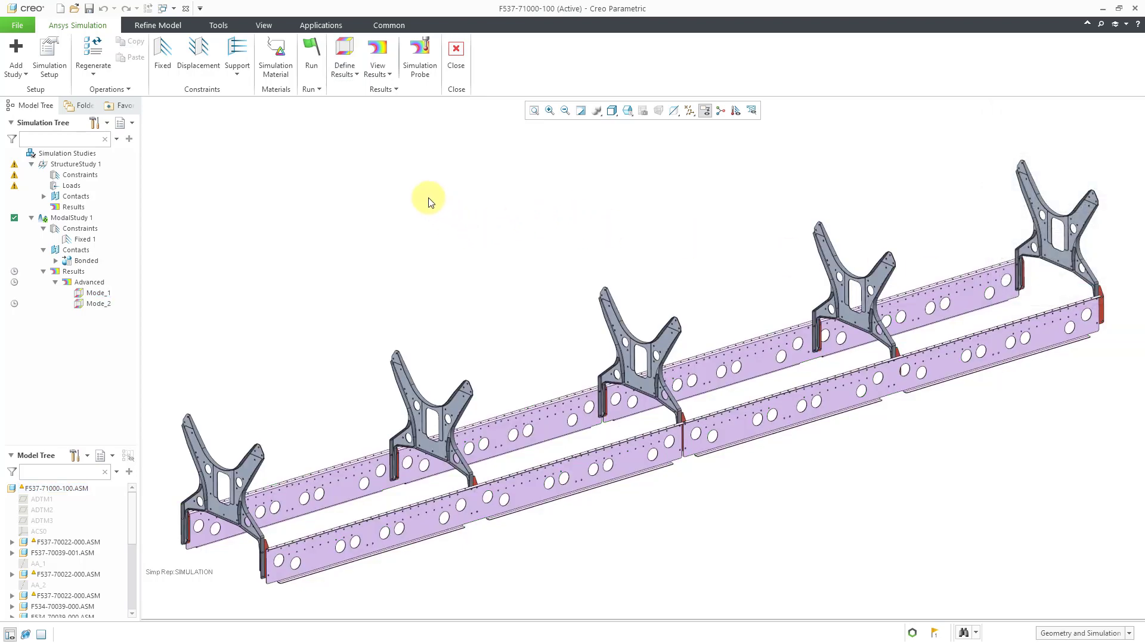
# Add the remaining contour plots up to Mode_6 for the higher modes.
pyautogui.click(346, 73)
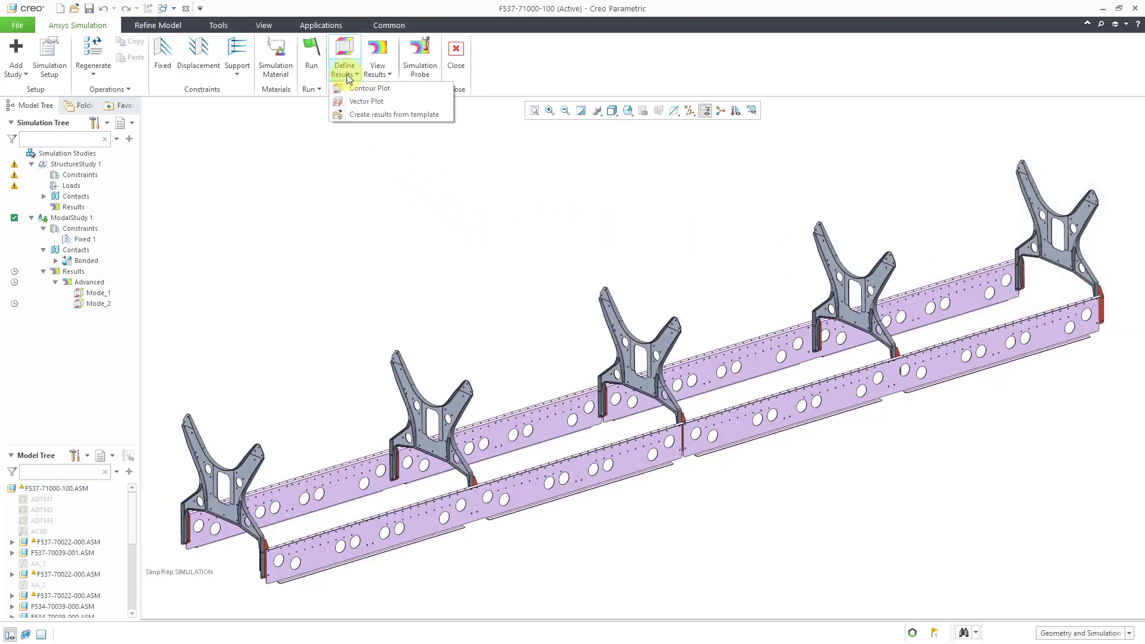
pyautogui.click(369, 88)
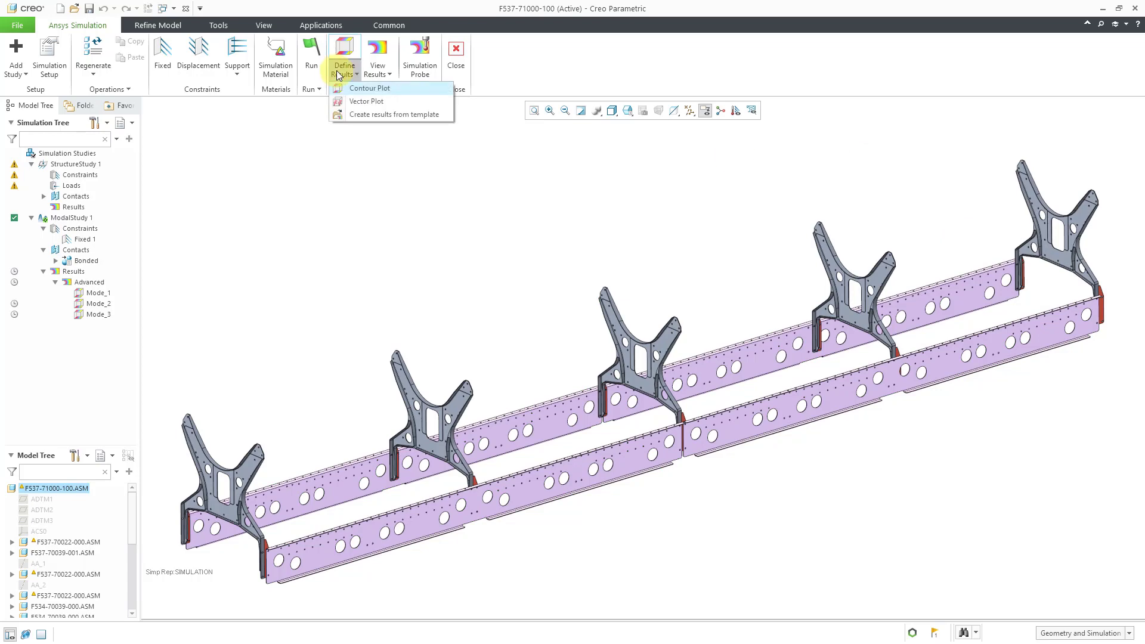
pyautogui.click(369, 88)
pyautogui.write('Mode')
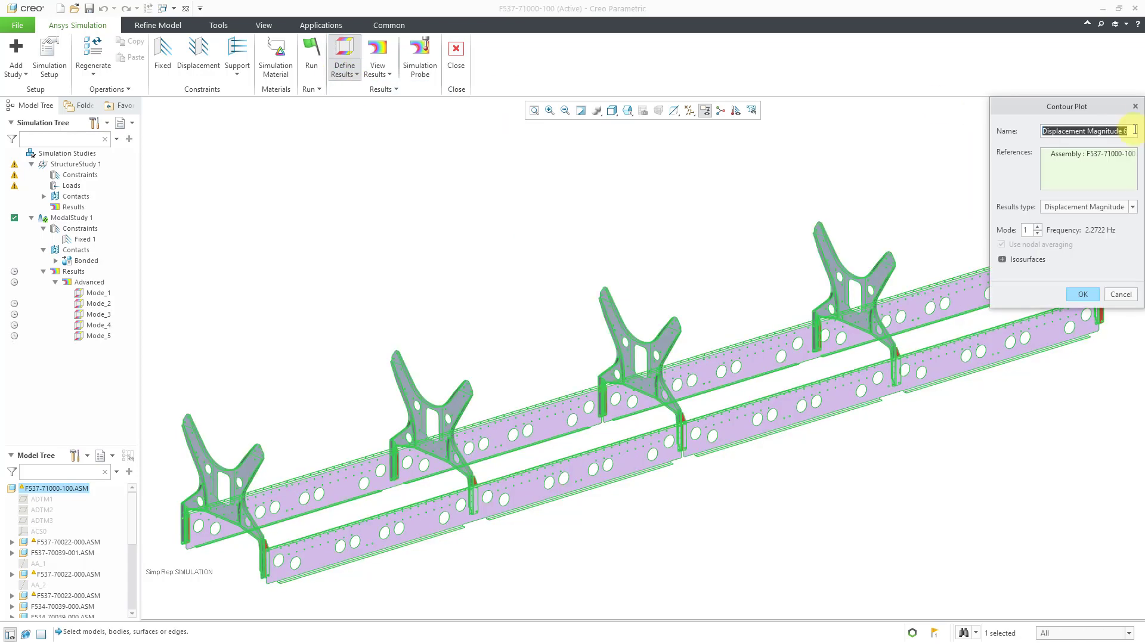
pyautogui.write('Mode_6')
pyautogui.click(1082, 294)
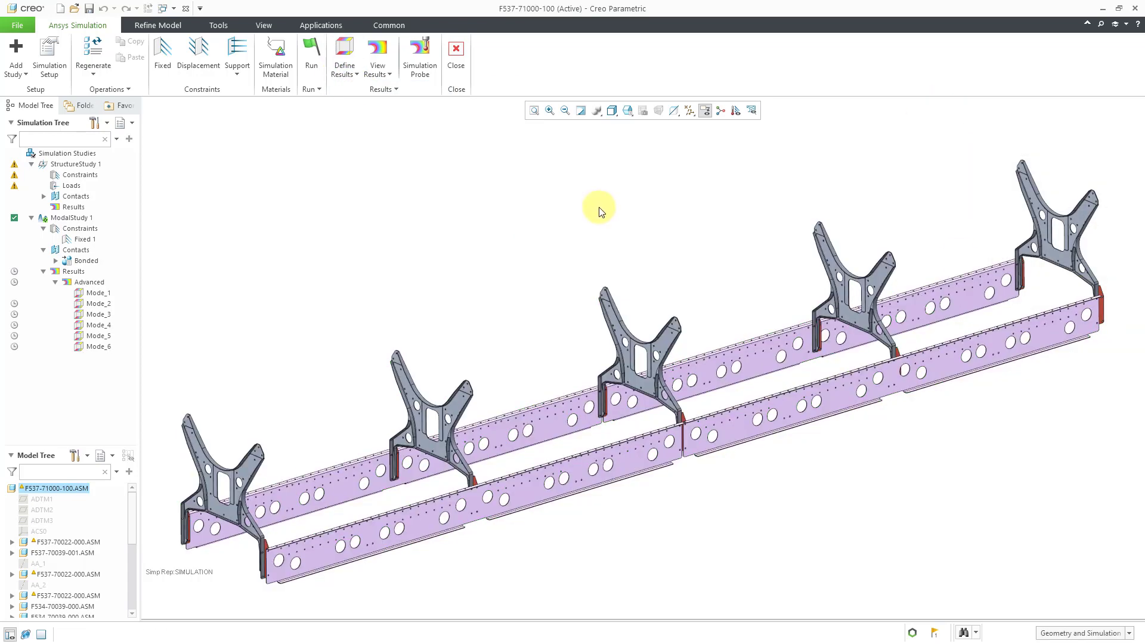
pyautogui.click(378, 77)
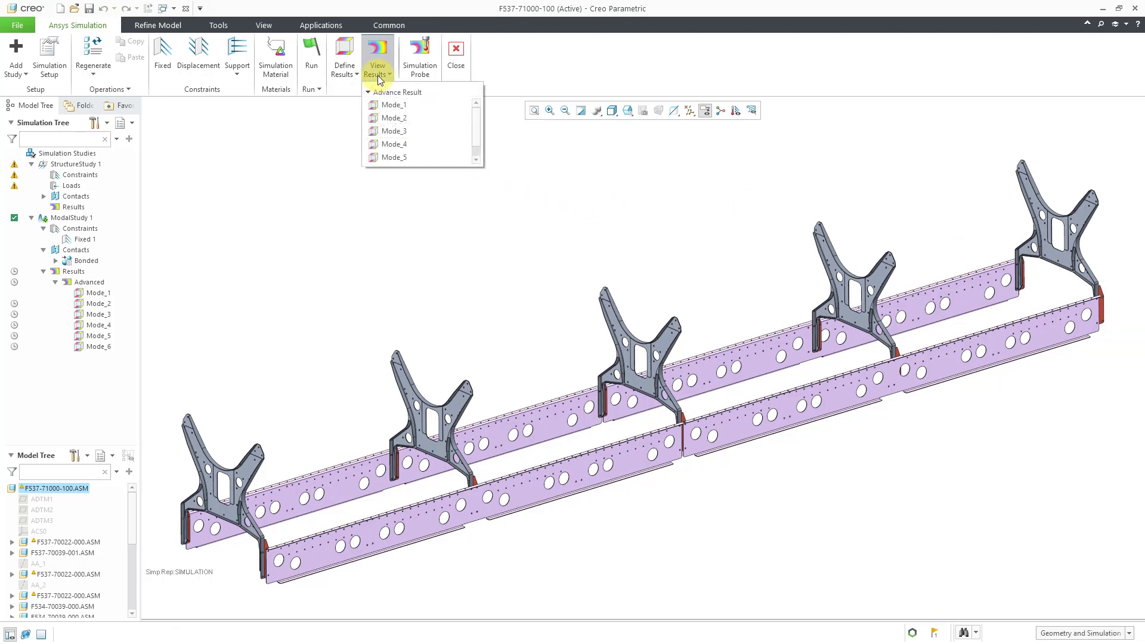
pyautogui.click(396, 106)
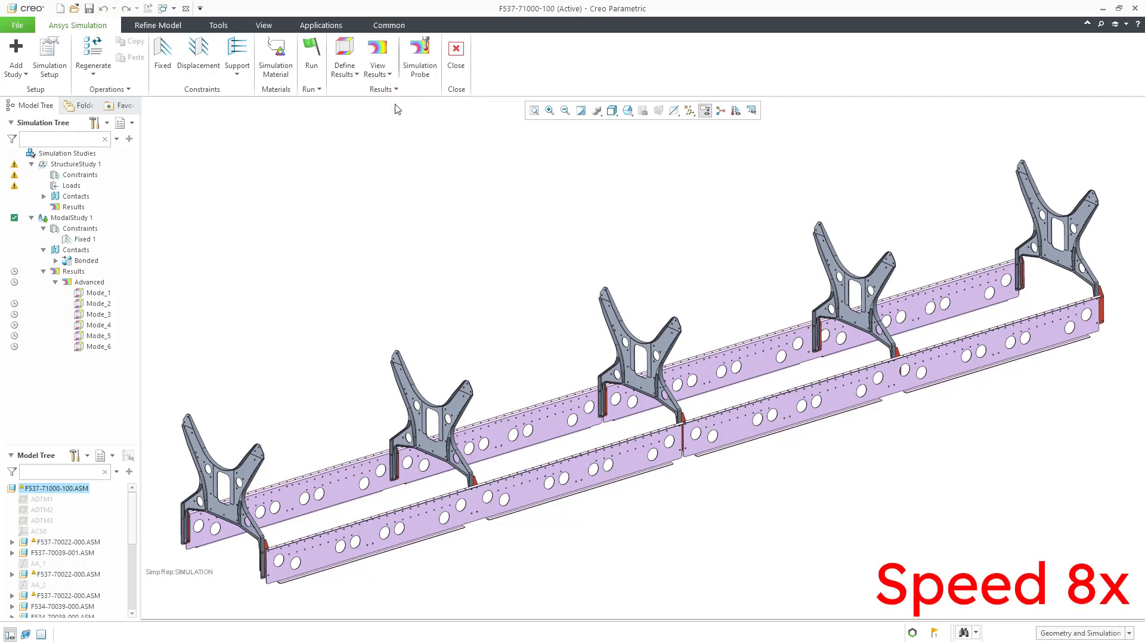
pyautogui.click(396, 108)
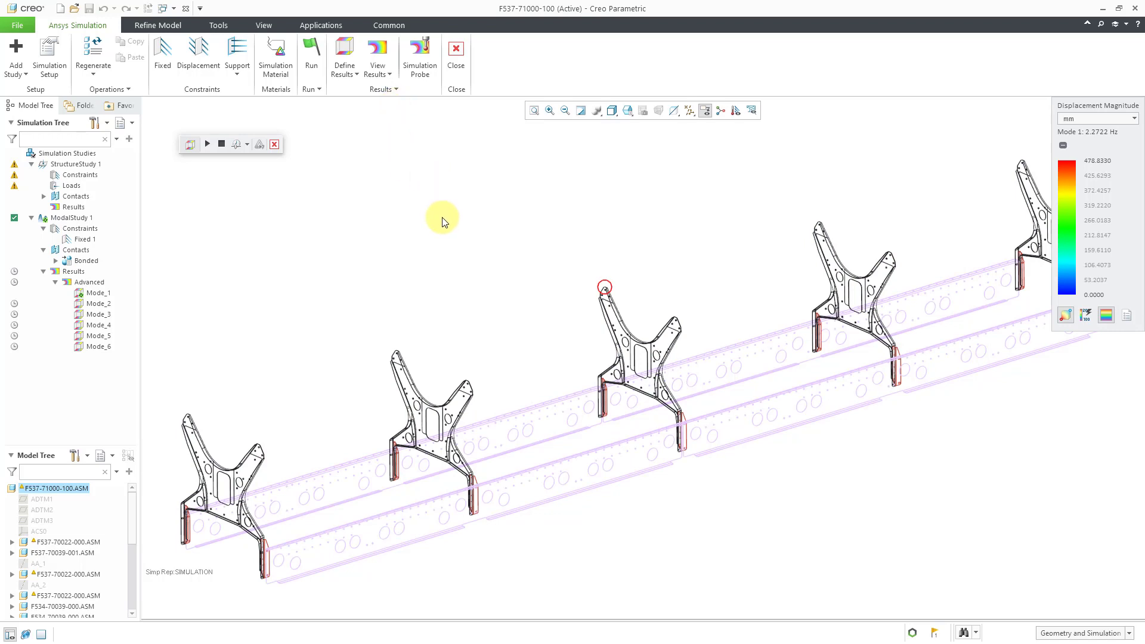
pyautogui.click(207, 144)
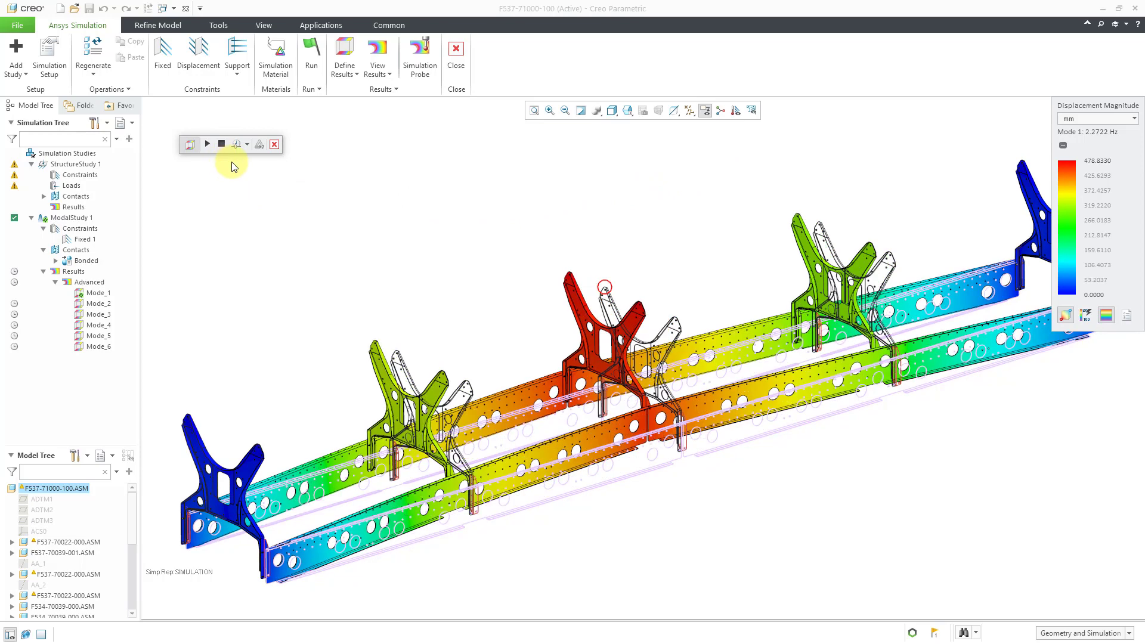
pyautogui.click(377, 53)
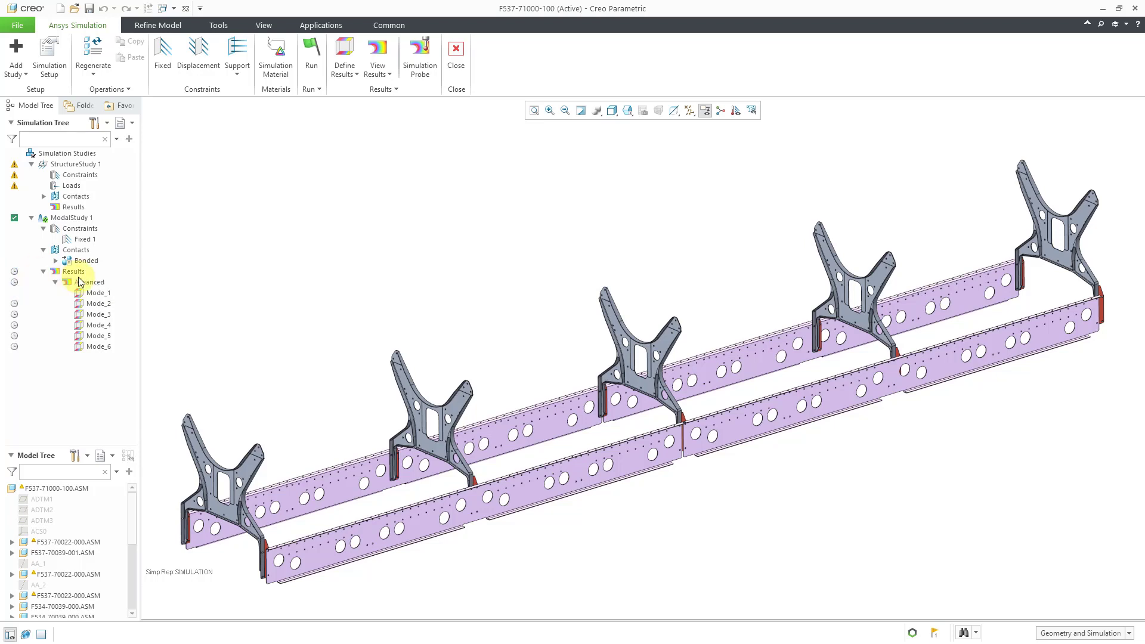
# Update ModalStudy 1's results, clear the annotations, and open the View Results list.
pyautogui.rightClick(82, 218)
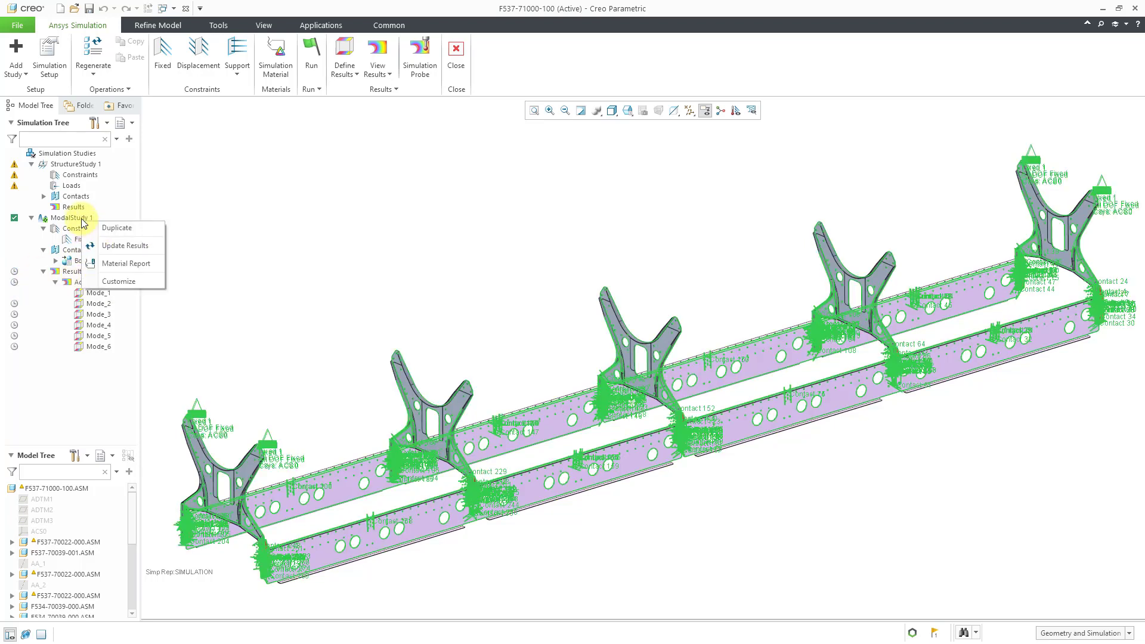
pyautogui.click(123, 246)
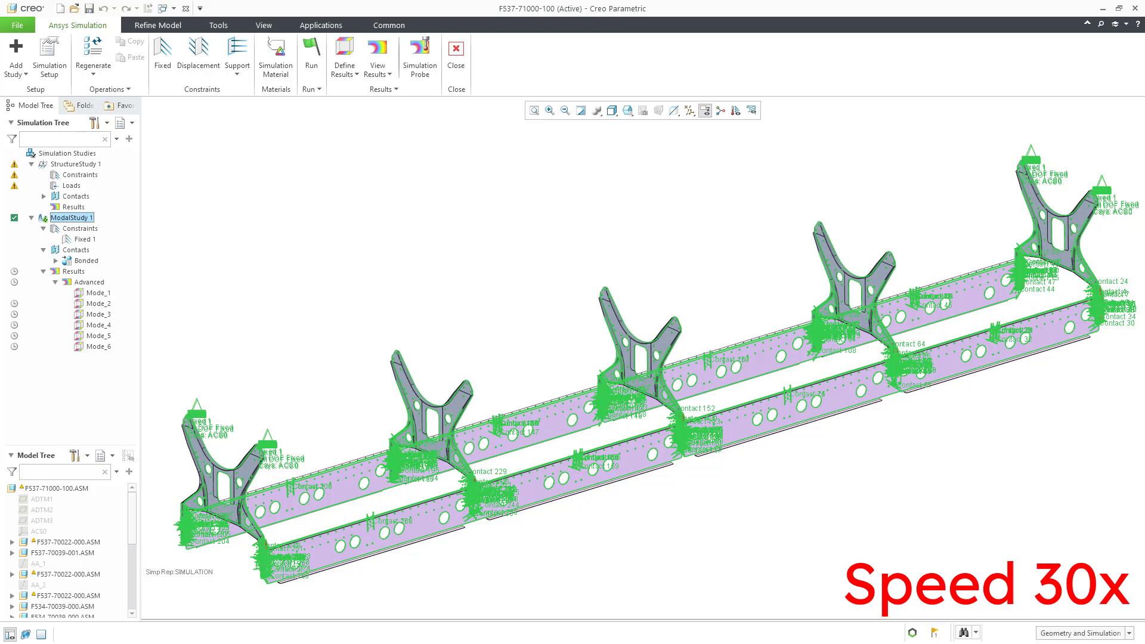
pyautogui.click(281, 243)
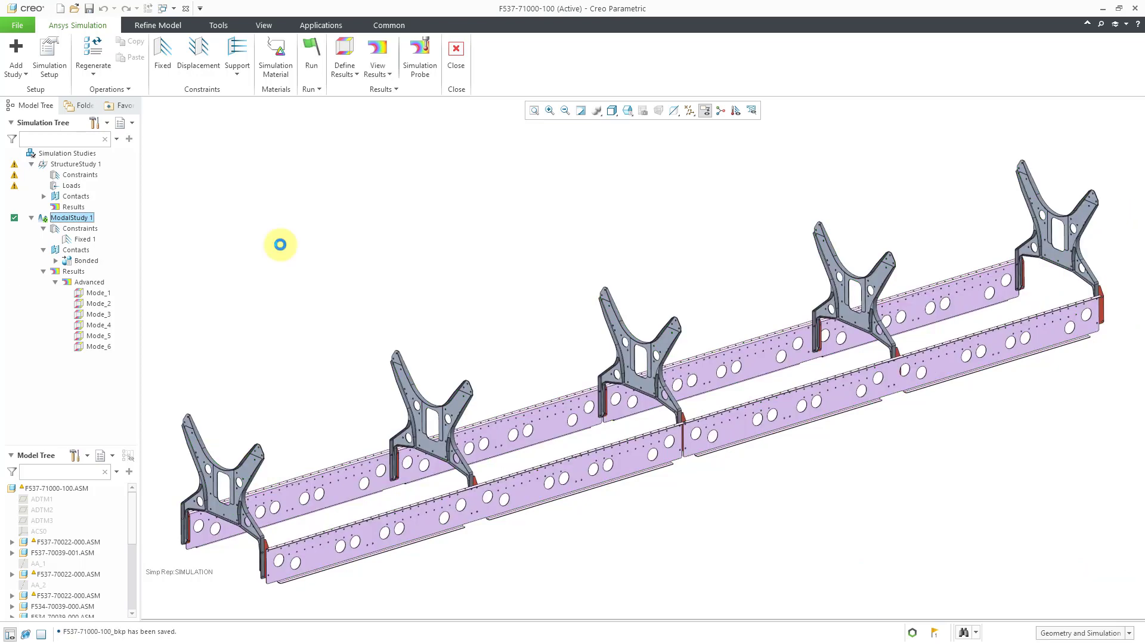
pyautogui.click(328, 167)
pyautogui.click(377, 71)
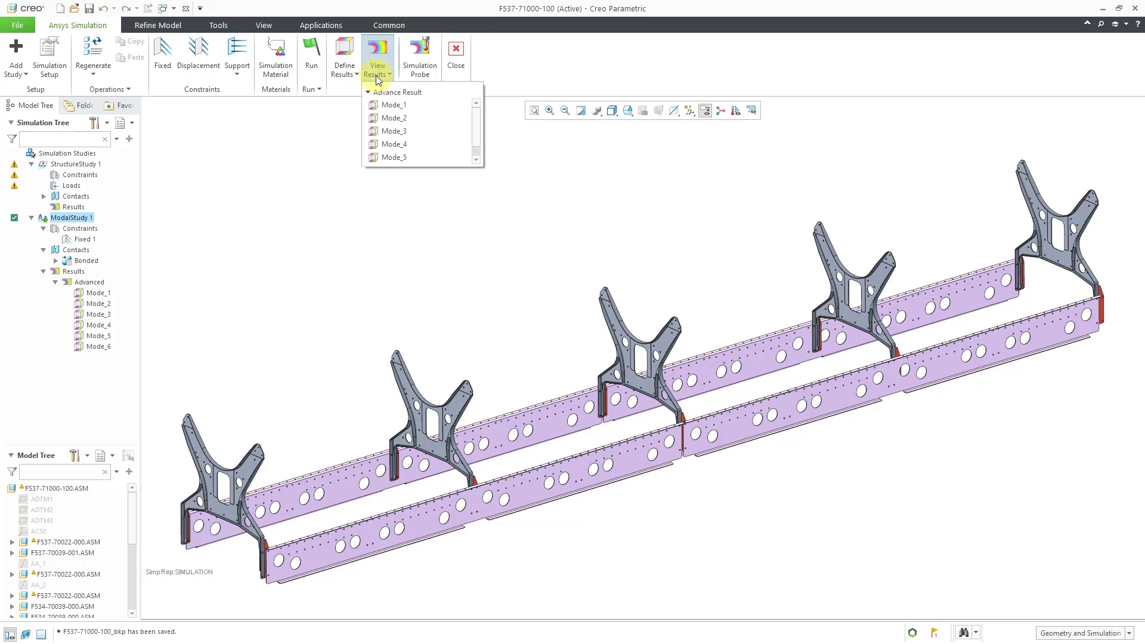
# Show and animate the Mode 2 (5.3017 Hz) displacement contour, then pause it.
pyautogui.click(393, 118)
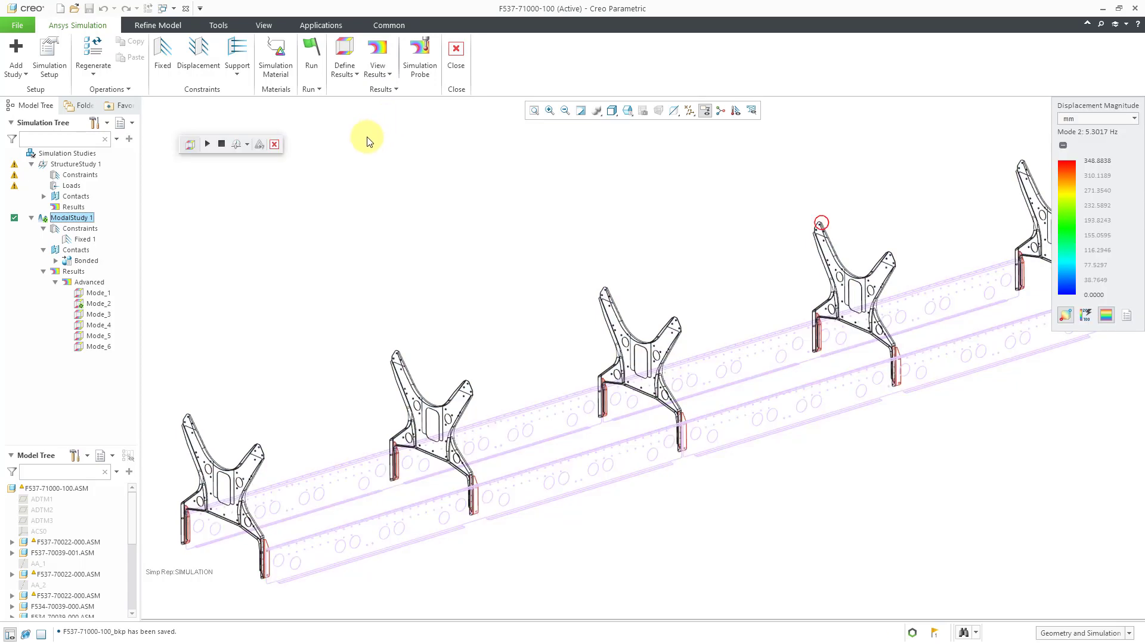
pyautogui.click(207, 144)
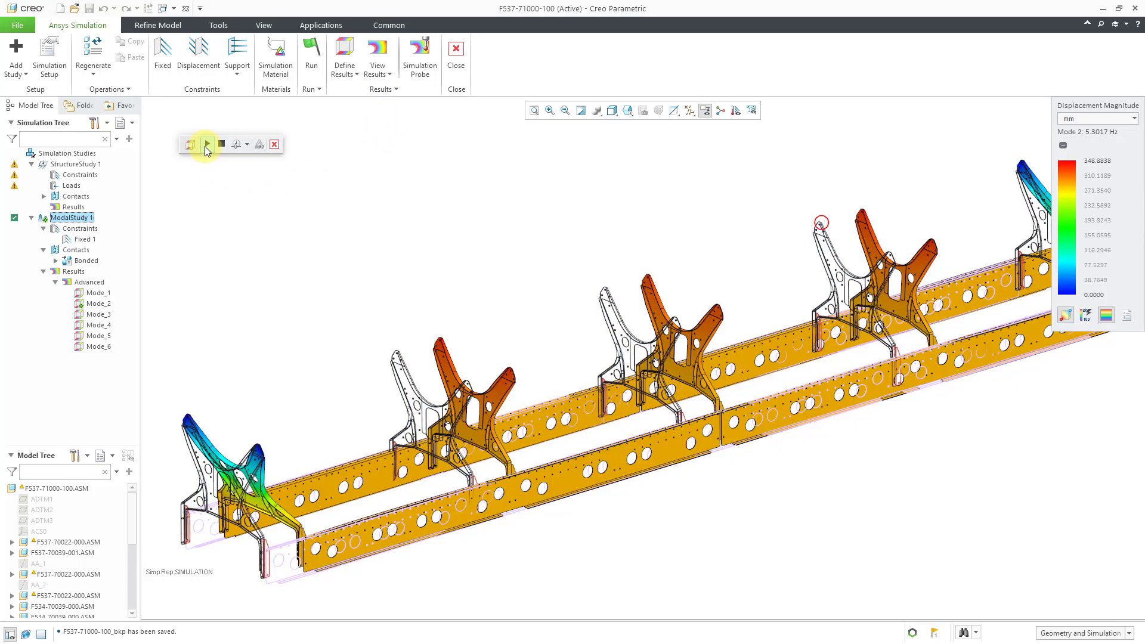
pyautogui.click(207, 144)
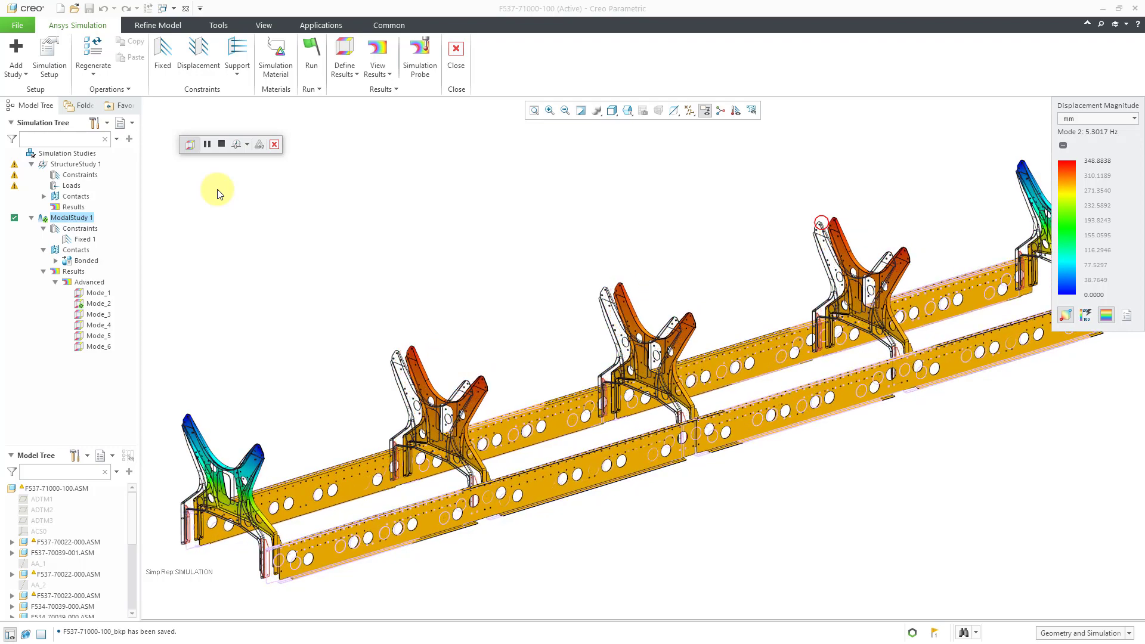
pyautogui.click(221, 144)
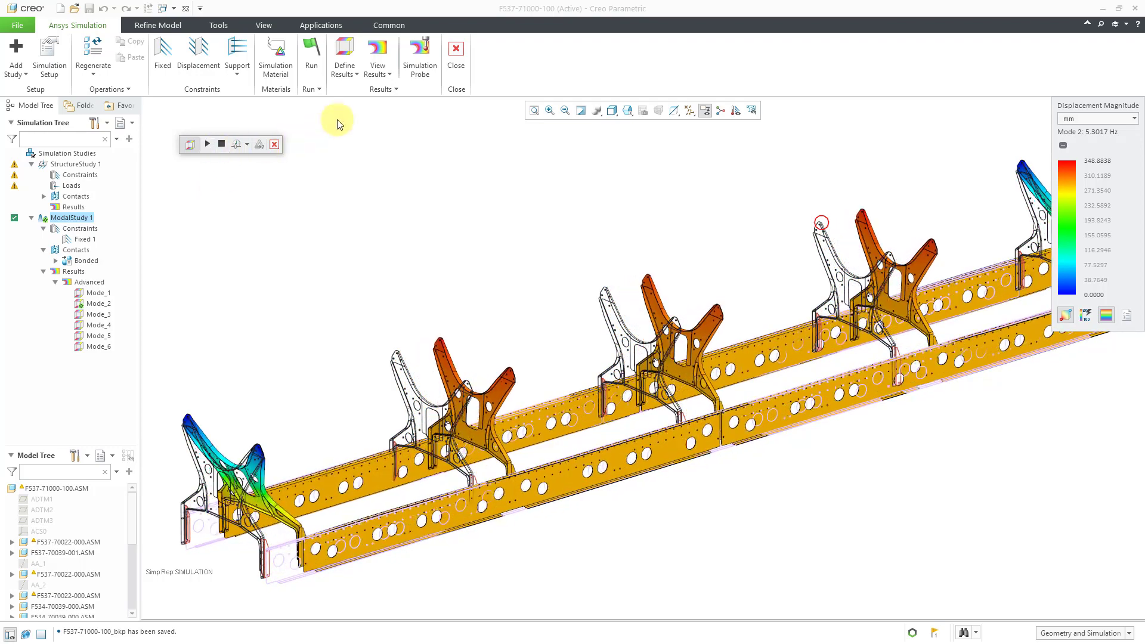
# Show and animate the Mode 3 (6.8458 Hz) displacement contour, then pause it.
pyautogui.click(375, 70)
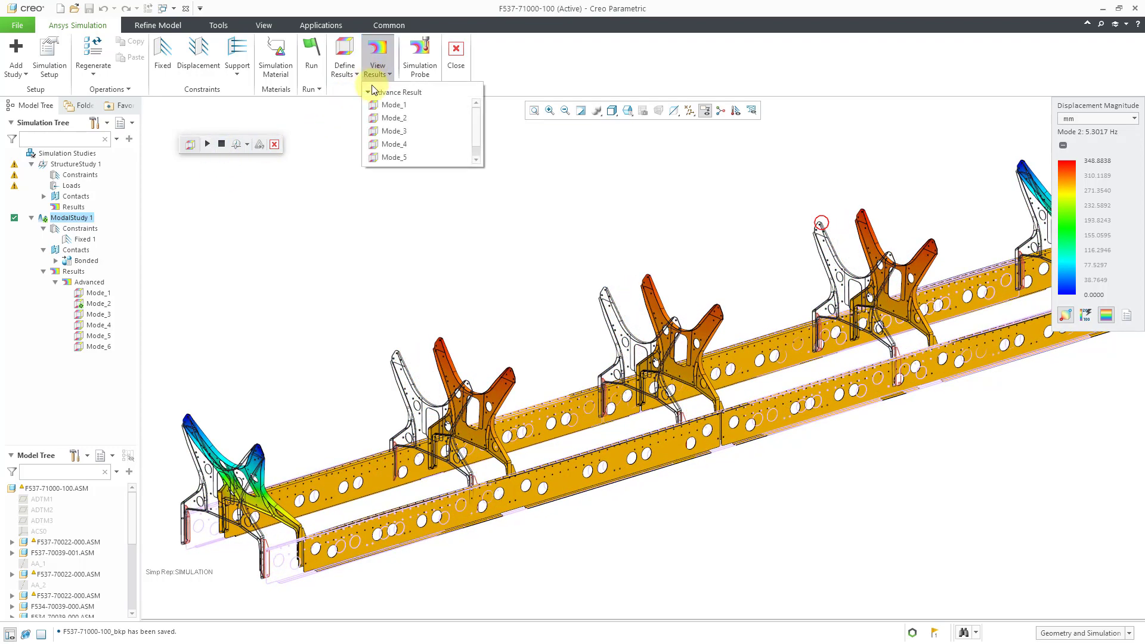
pyautogui.click(382, 131)
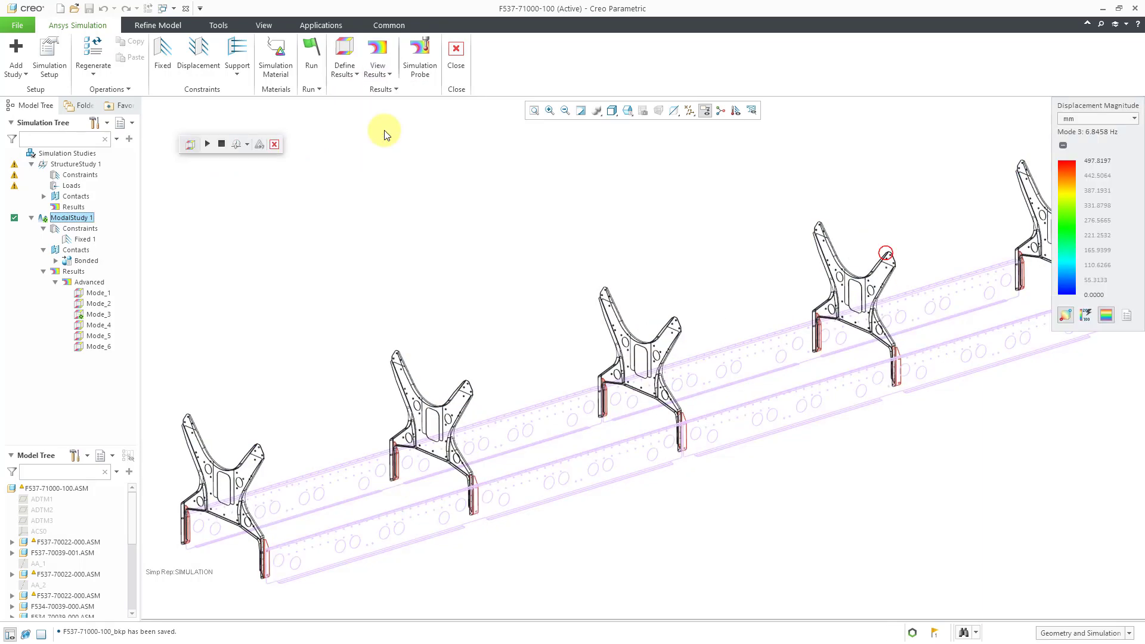
pyautogui.click(207, 147)
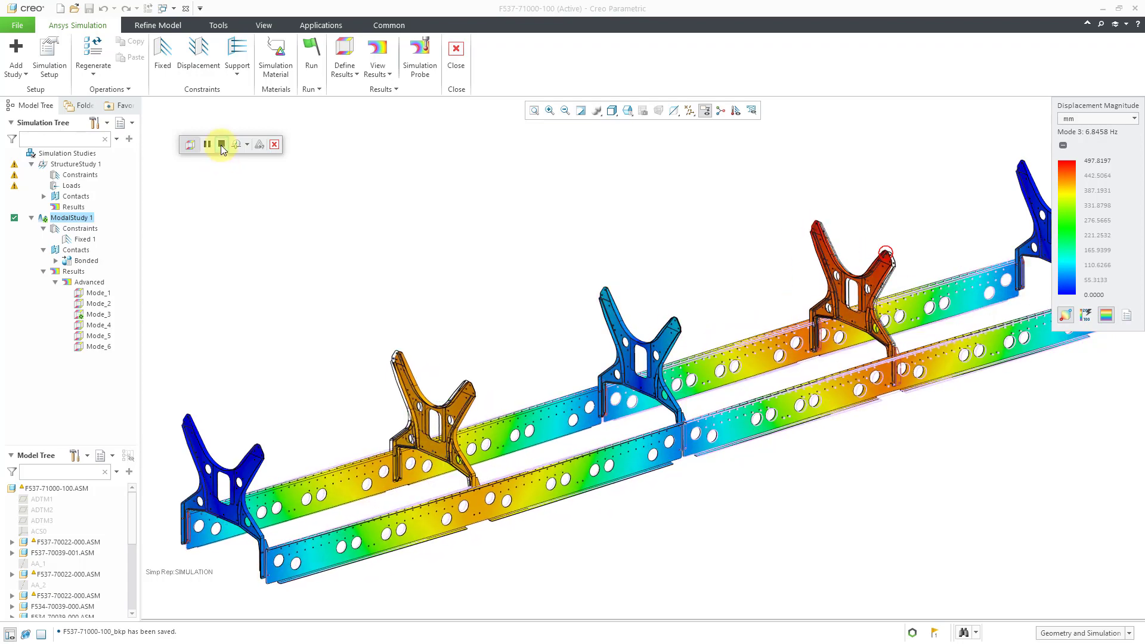
pyautogui.click(221, 144)
# Display the Mode 4 (11.2864 Hz) displacement contour and play its animation, then pause it.
pyautogui.click(376, 70)
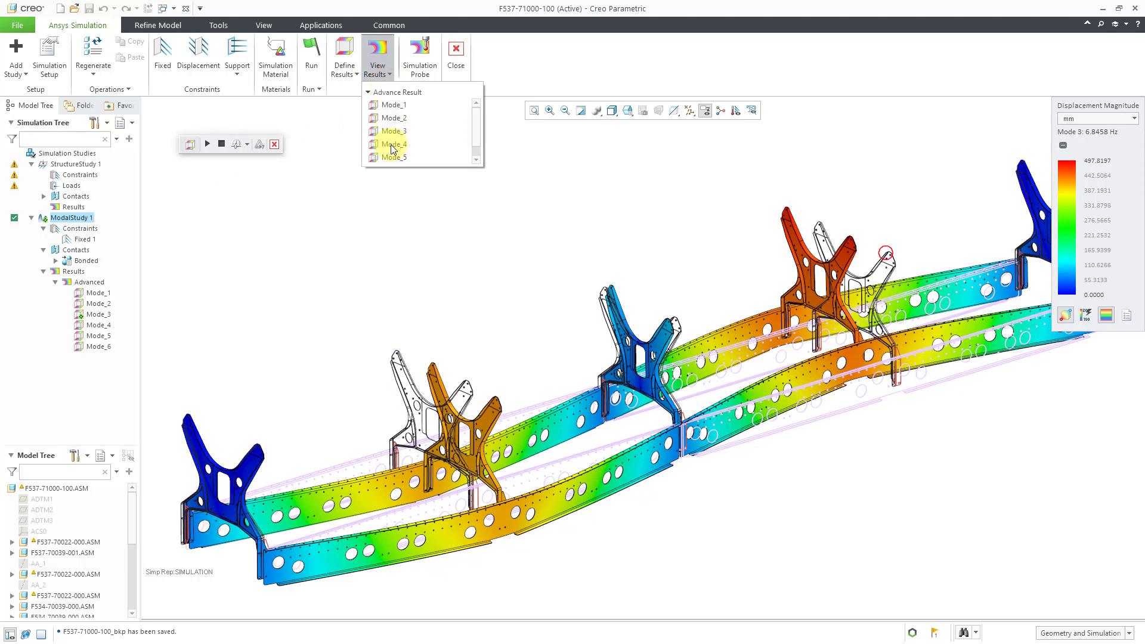
pyautogui.click(391, 145)
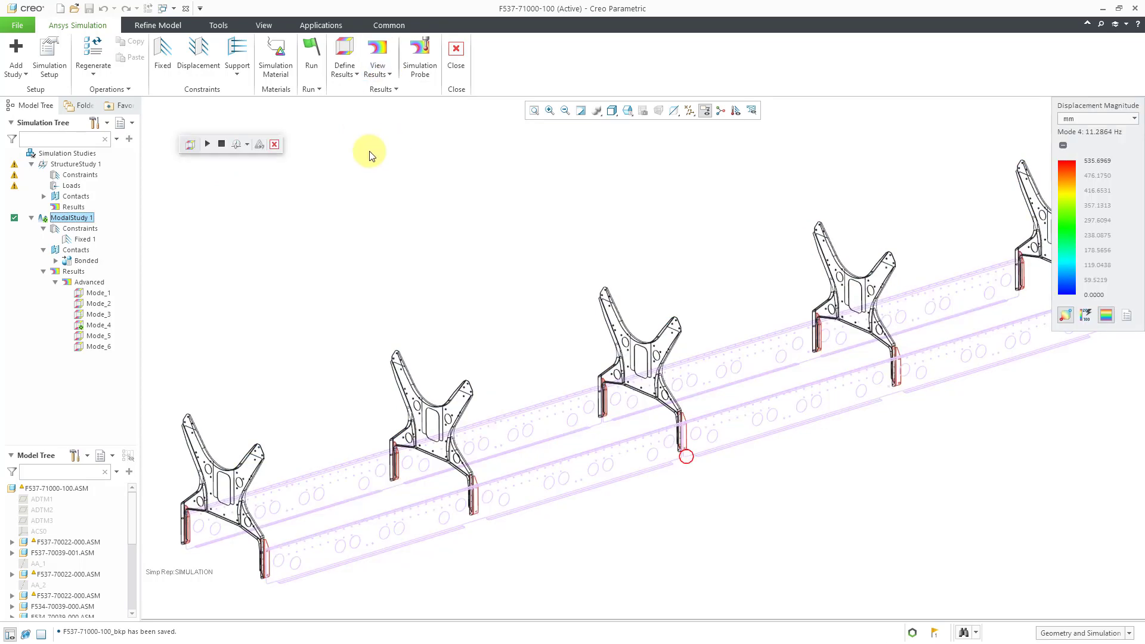
pyautogui.click(207, 145)
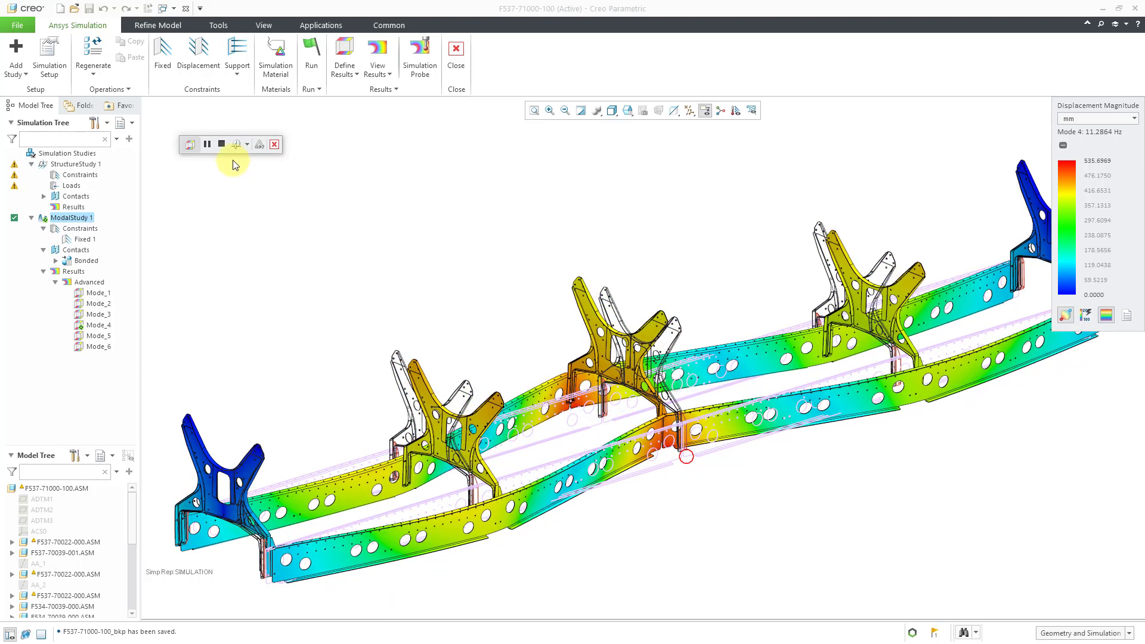
pyautogui.click(222, 144)
# Display the Mode 5 (12.3390 Hz) displacement contour and play its animation, then pause it.
pyautogui.click(377, 68)
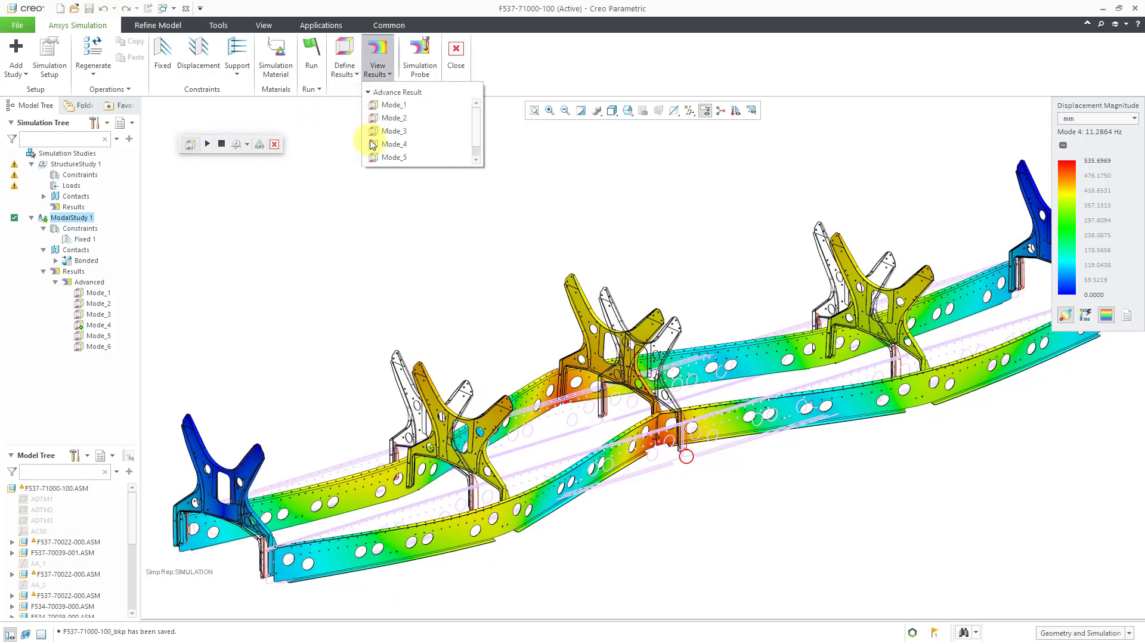
pyautogui.click(373, 159)
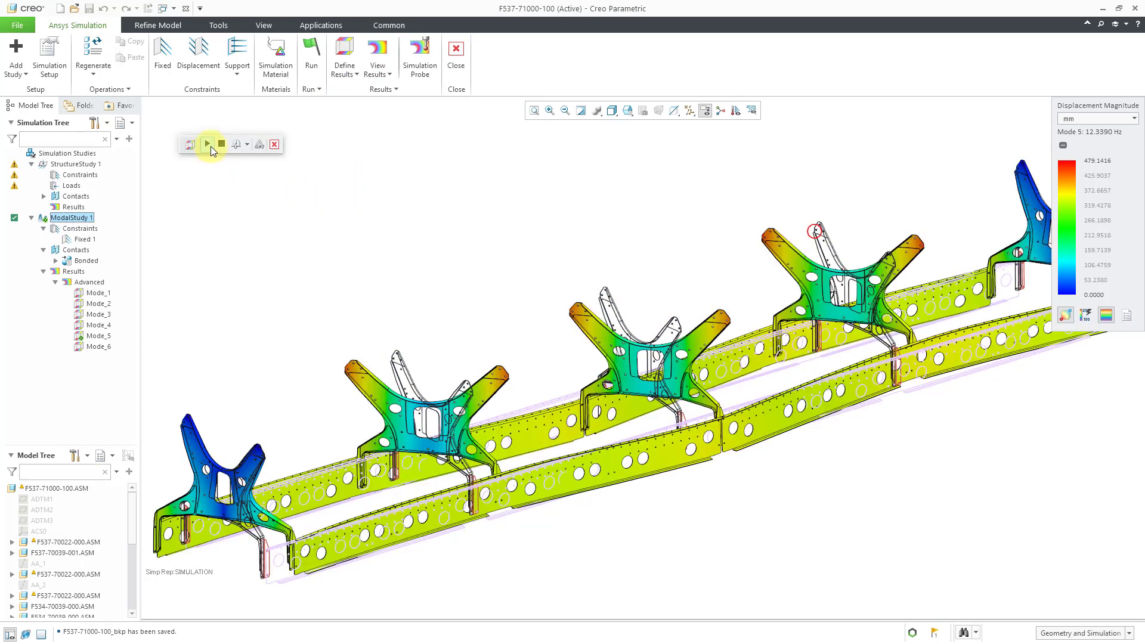
pyautogui.click(208, 145)
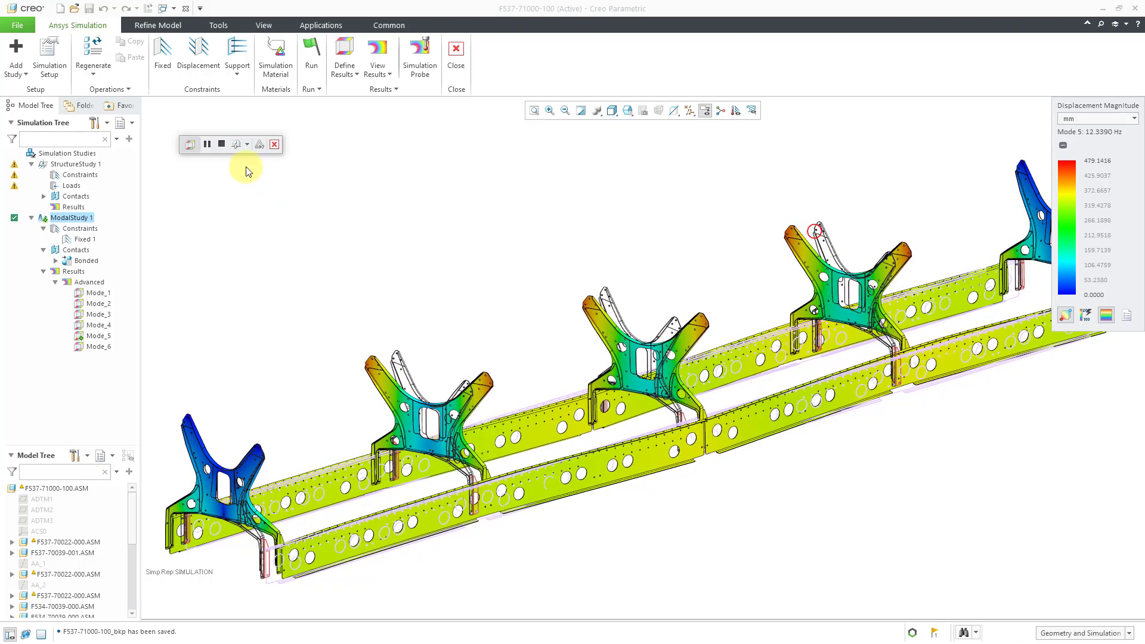
pyautogui.click(221, 145)
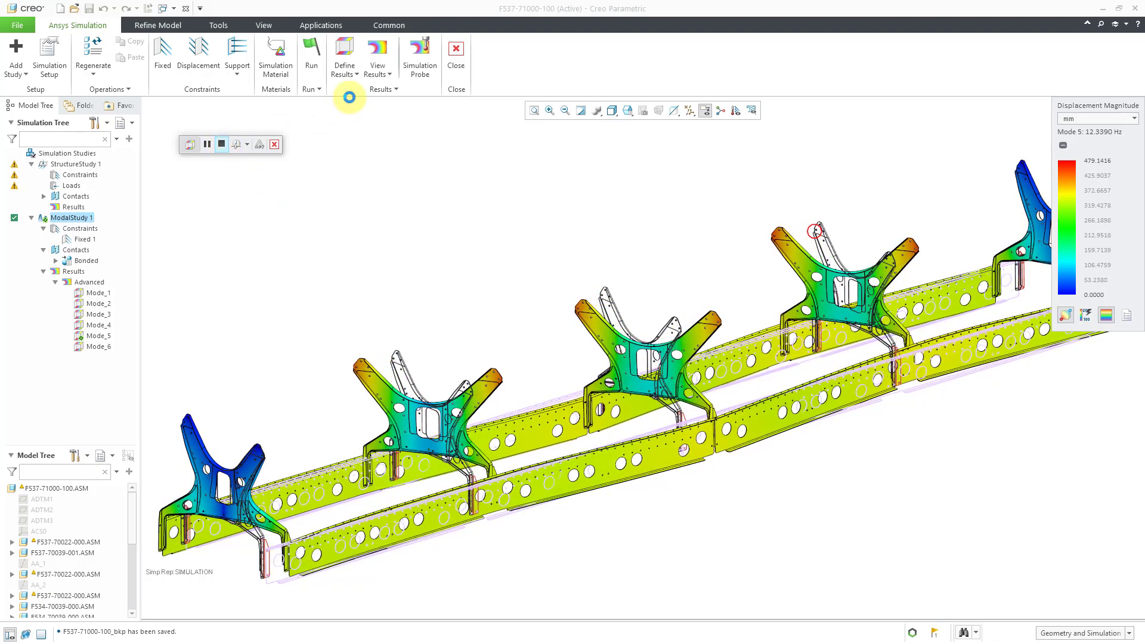
# Display the Mode 6 displacement contour at 15.9255 Hz and start its mode-shape animation.
pyautogui.click(377, 82)
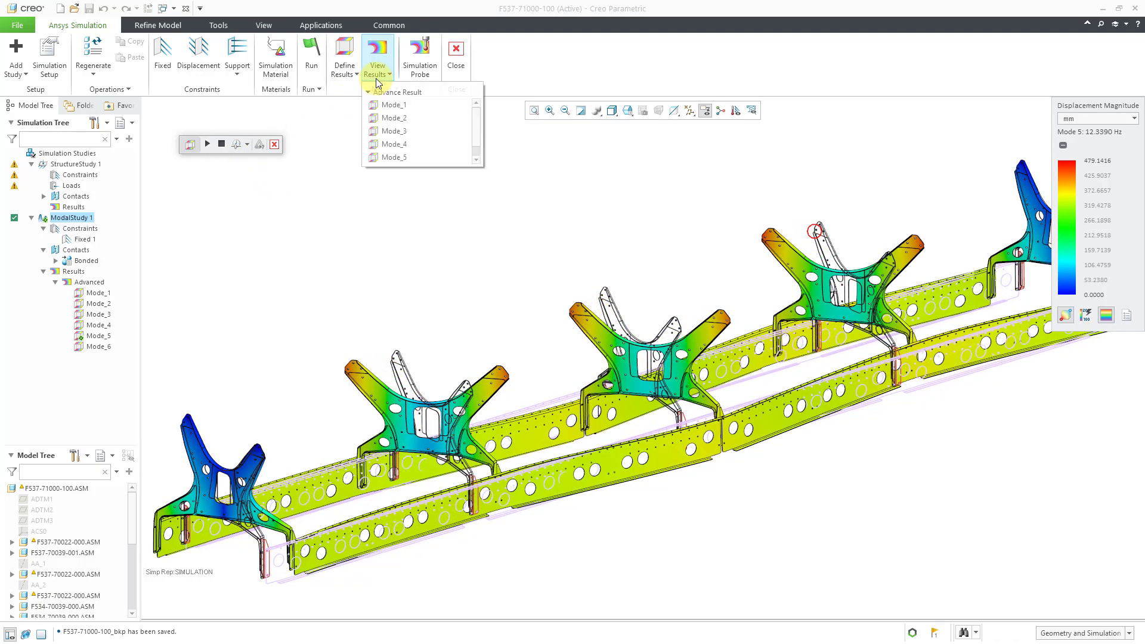
pyautogui.click(475, 161)
pyautogui.click(403, 156)
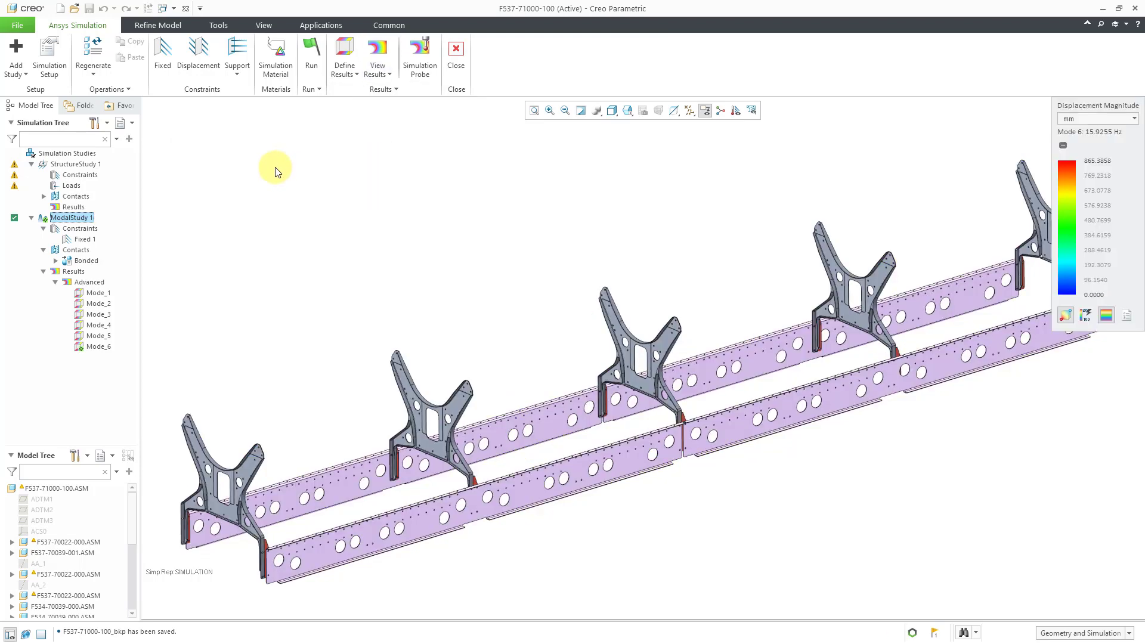
pyautogui.click(208, 145)
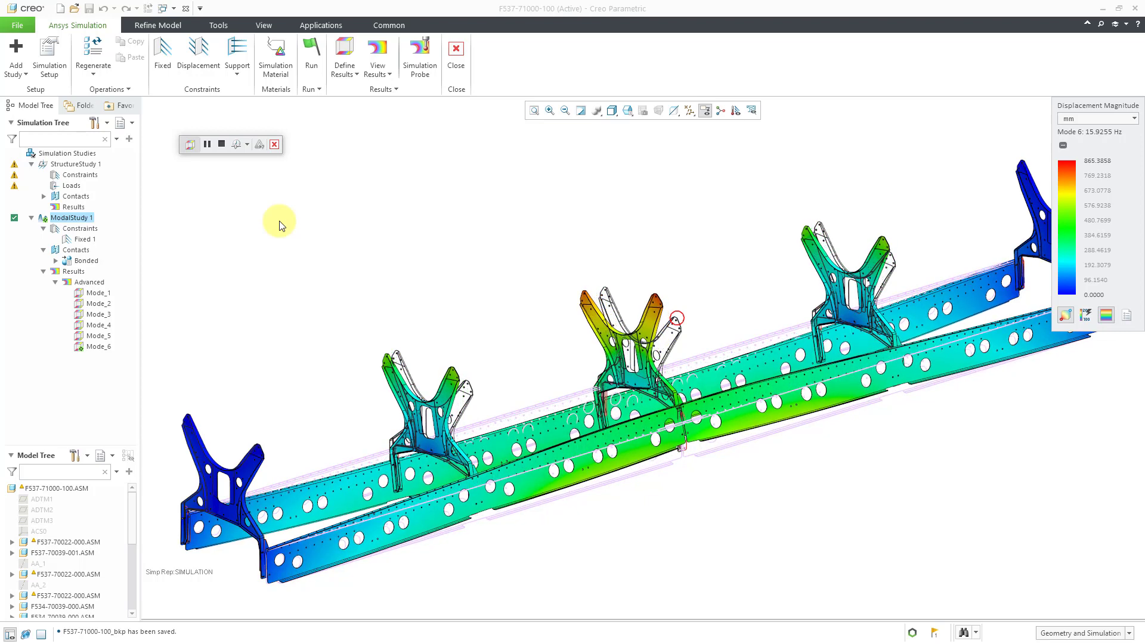
# Pause the Mode 6 animation, holding the deformed 15.9255 Hz contour on the assembly.
pyautogui.click(208, 145)
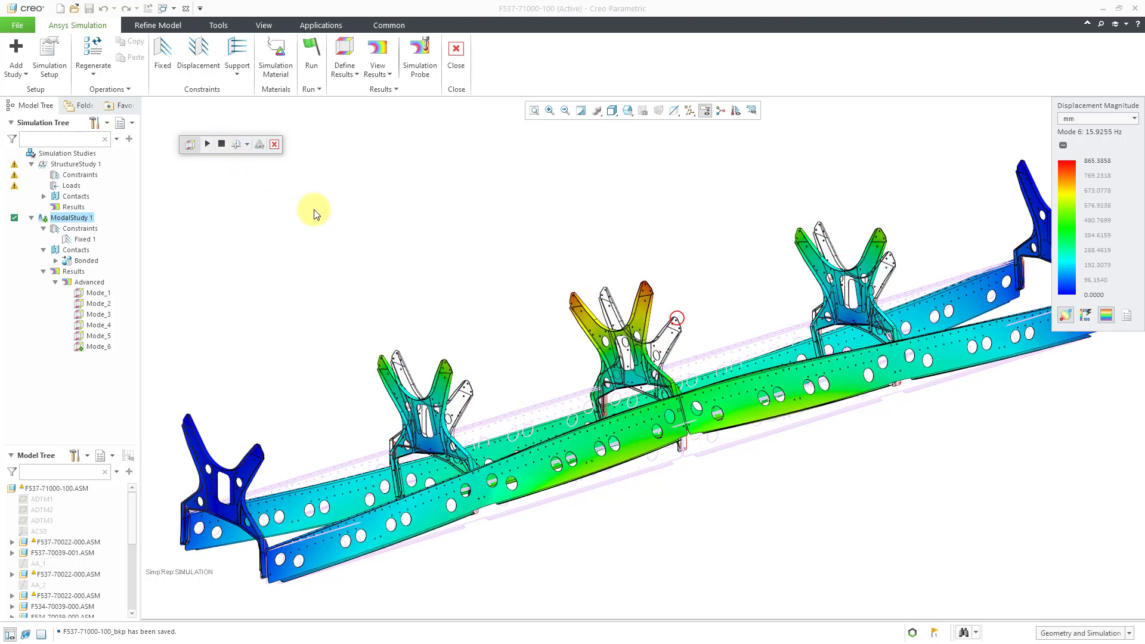